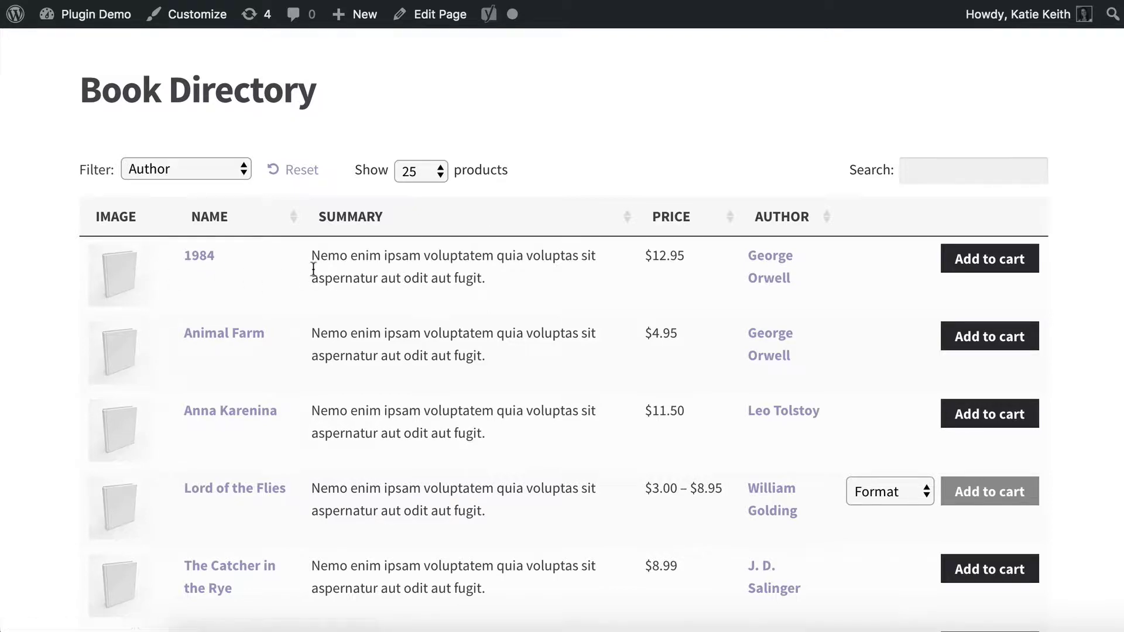
- Look through the Book Directory table down to its last product and return to its beginning
scroll(311, 258, "down", 5)
scroll(314, 269, "down", 3)
scroll(314, 268, "up", 7)
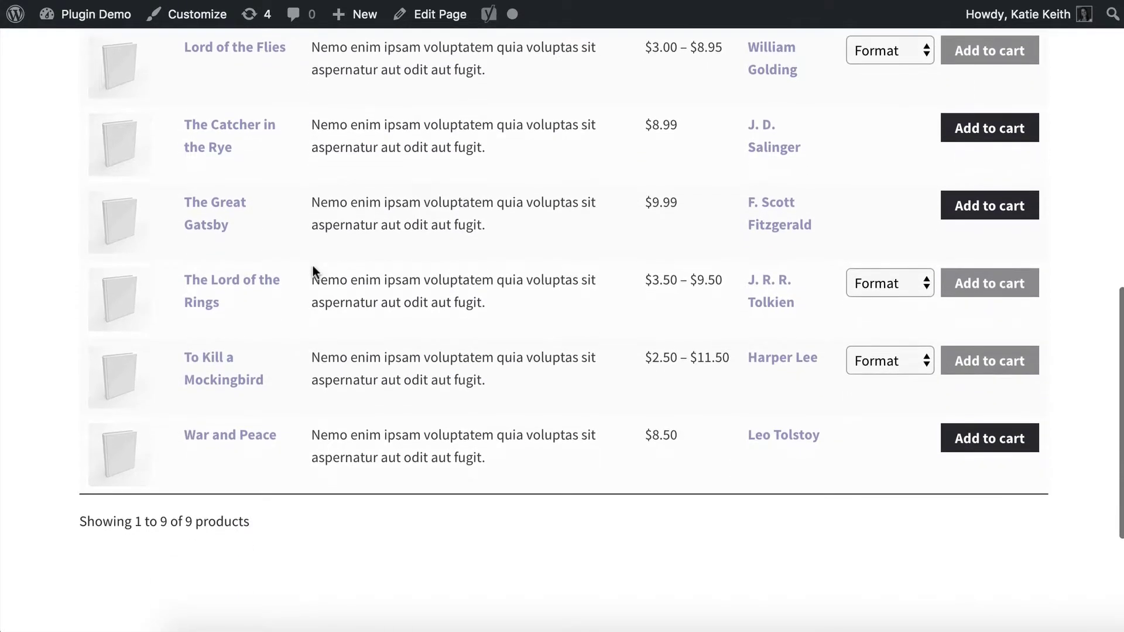
scroll(314, 268, "up", 1)
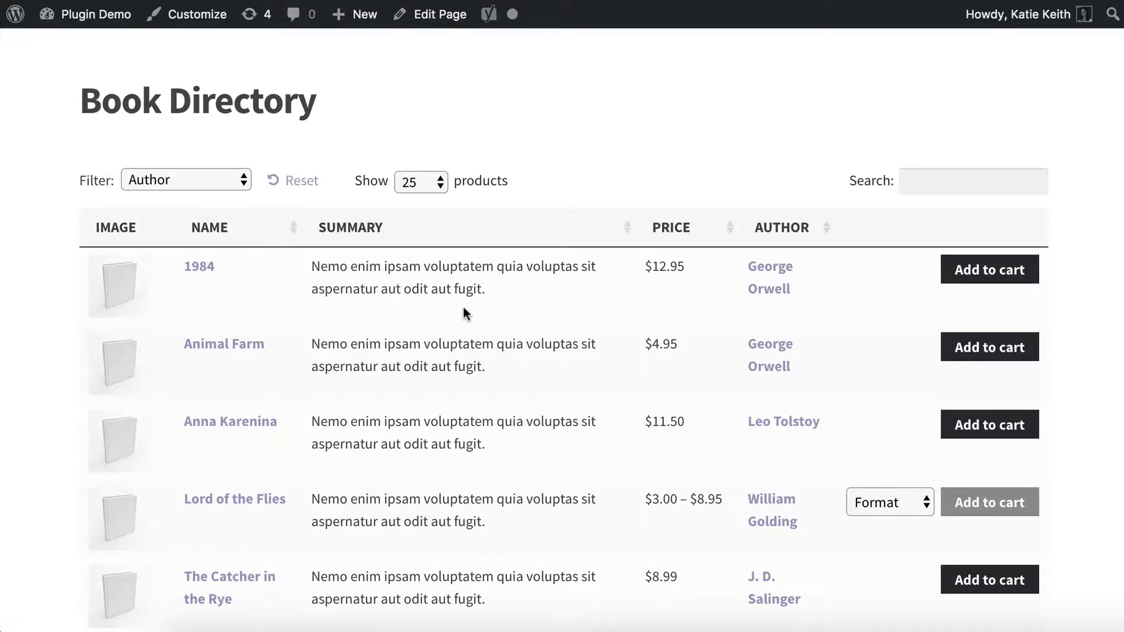
- View the product page of the book 1984, including its full description, and return to the Book Directory
left_click(199, 269)
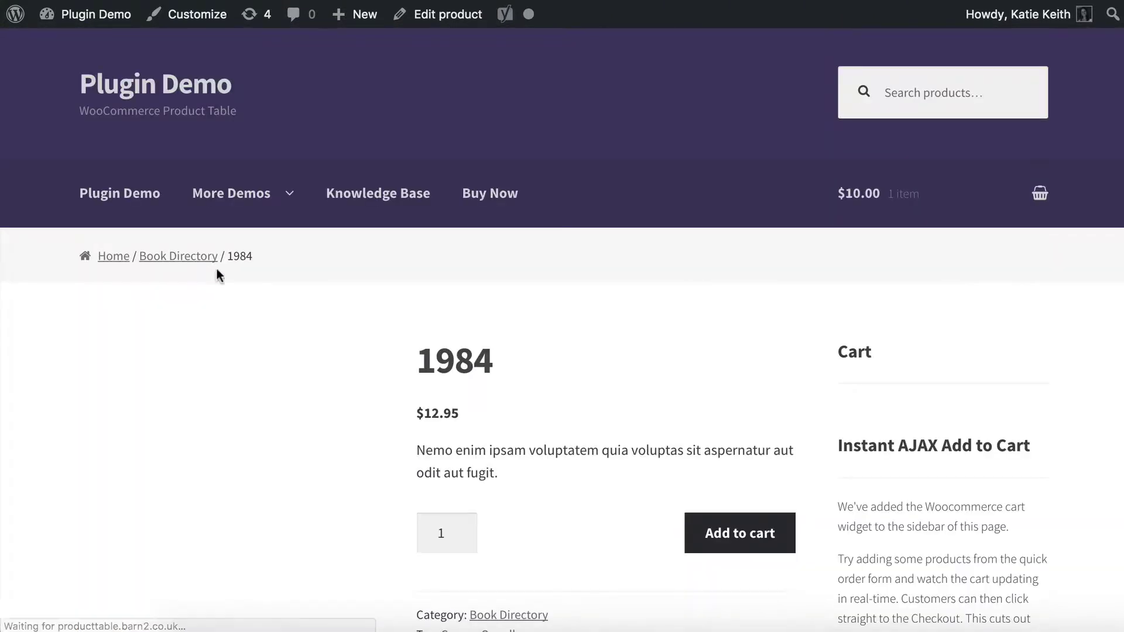
scroll(509, 361, "down", 10)
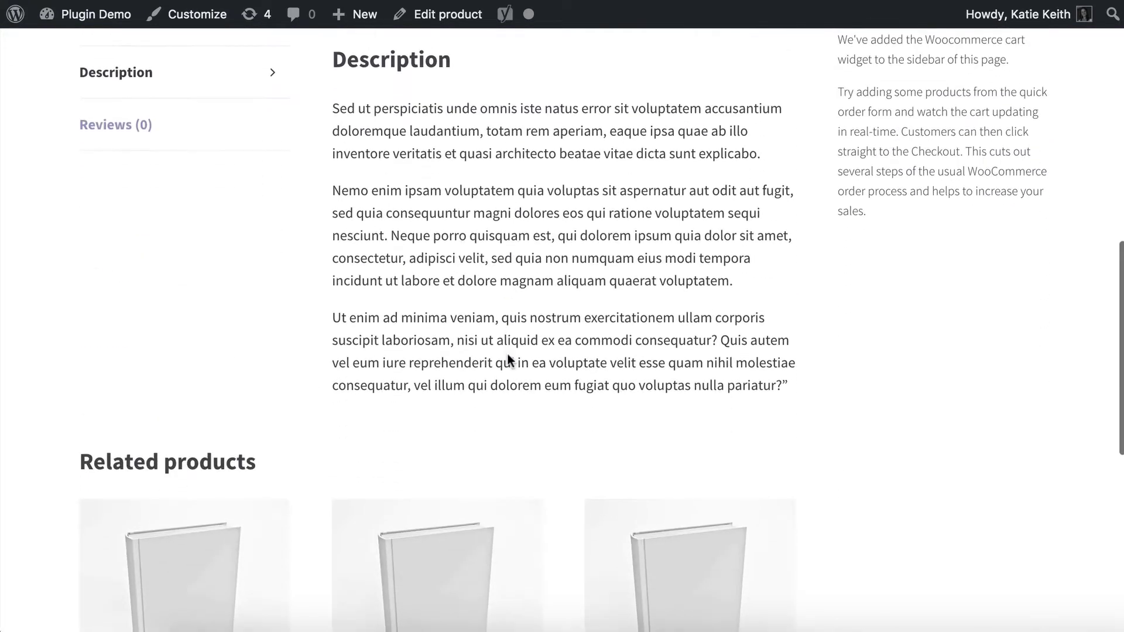
scroll(510, 361, "up", 5)
scroll(510, 361, "up", 6)
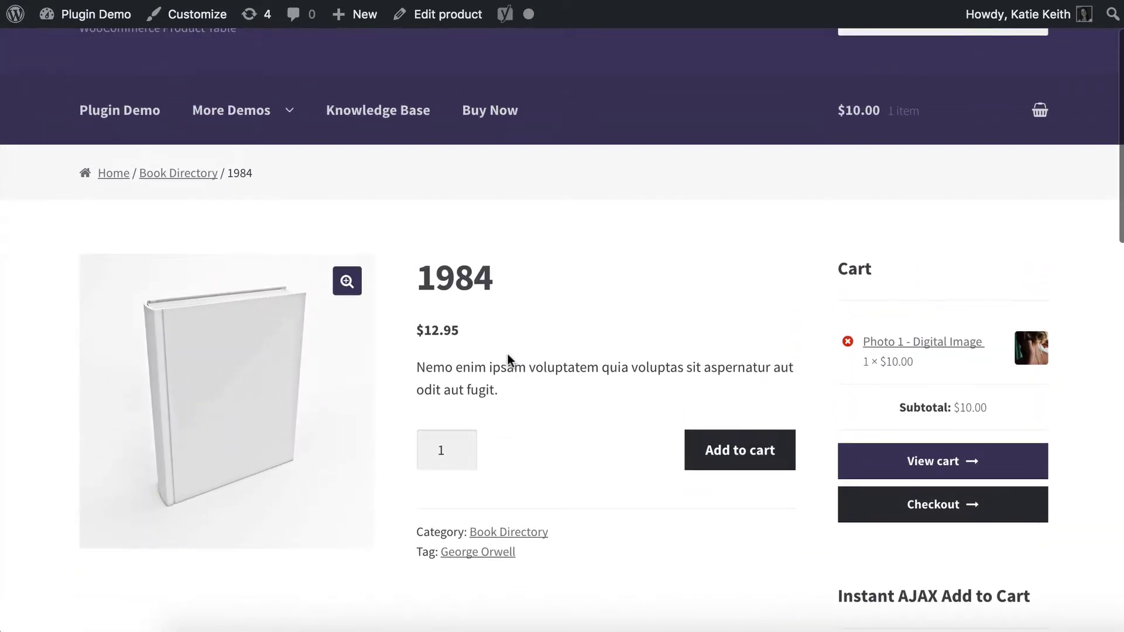
key("alt+Left")
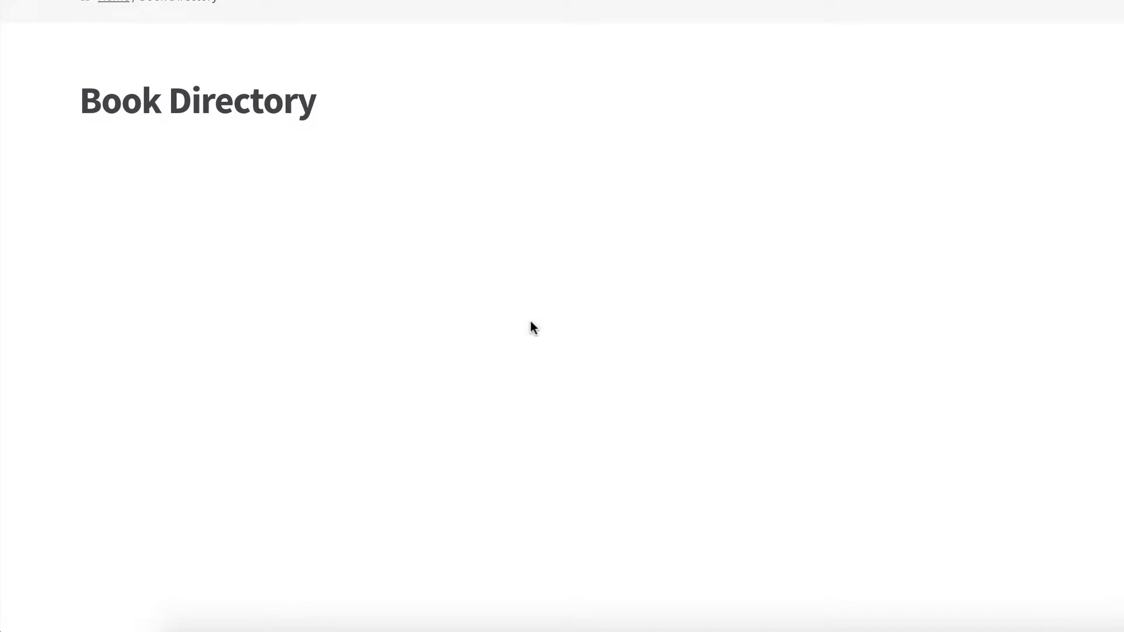
- Choose the Ebook format for Lord of the Flies and add it to the cart
scroll(531, 324, "down", 3)
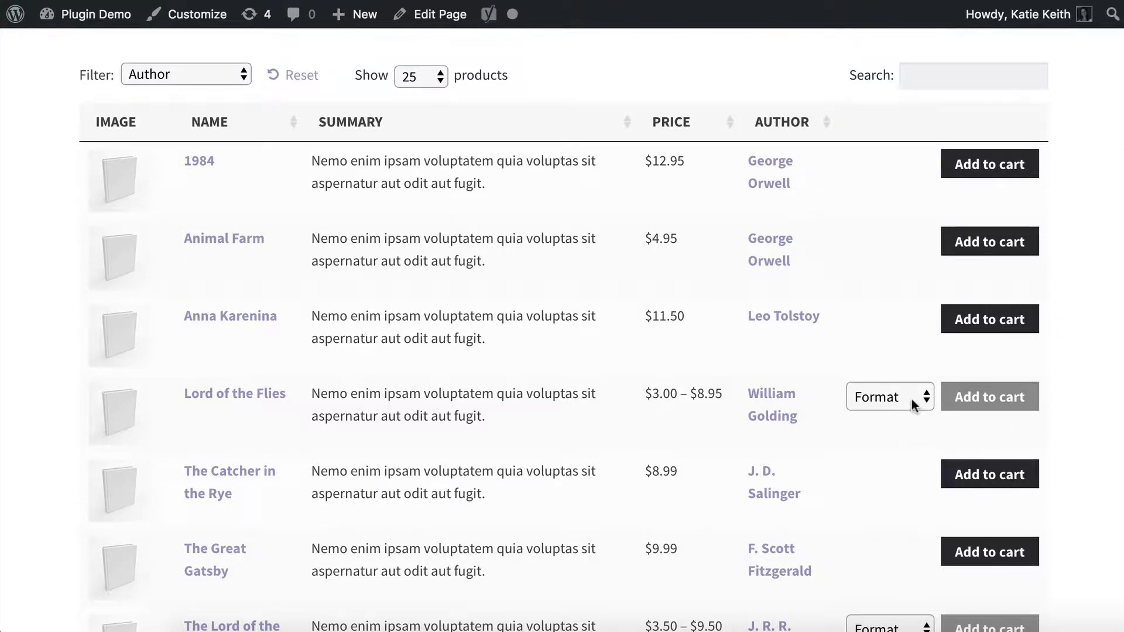
left_click(875, 396)
left_click(880, 419)
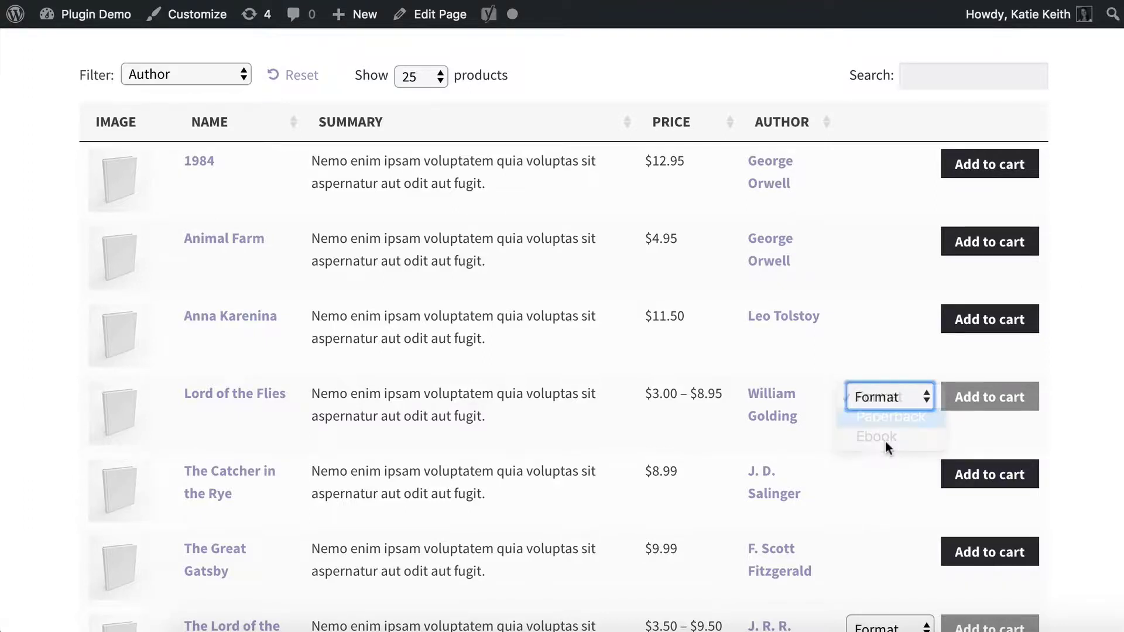
left_click(888, 397)
left_click(863, 422)
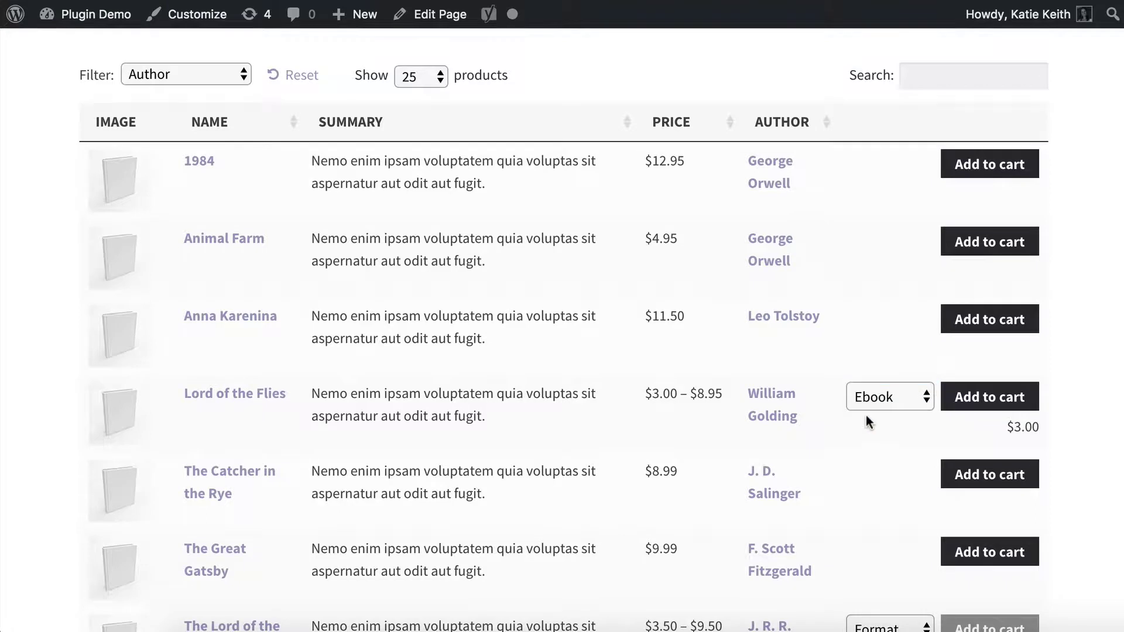
left_click(974, 404)
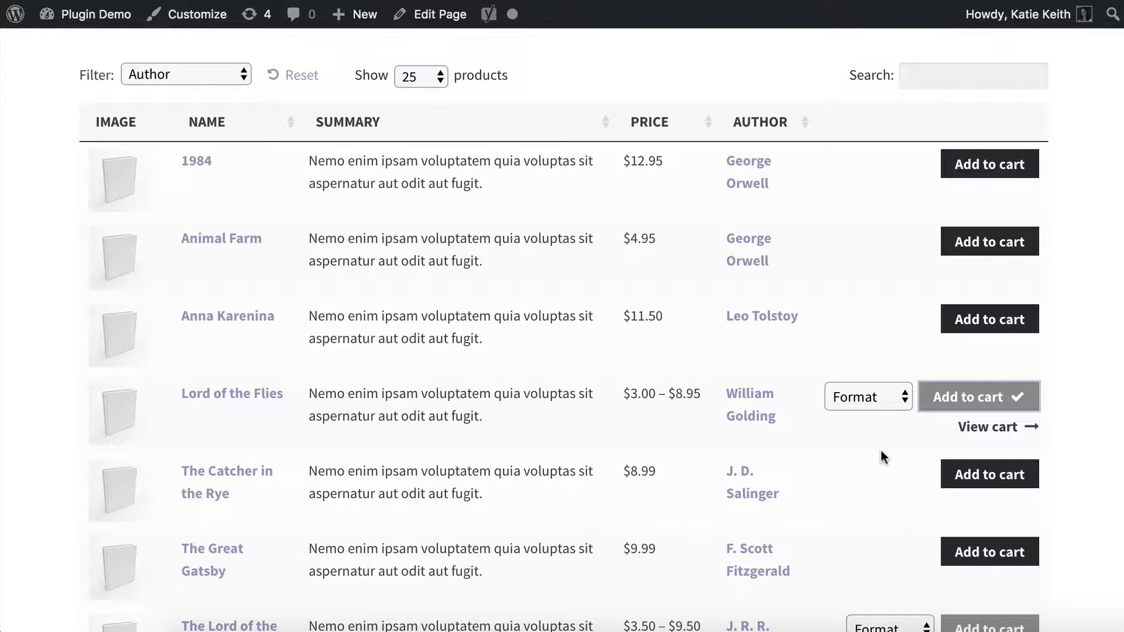
- Sort the book table by price and then by name in ascending order
left_click(648, 121)
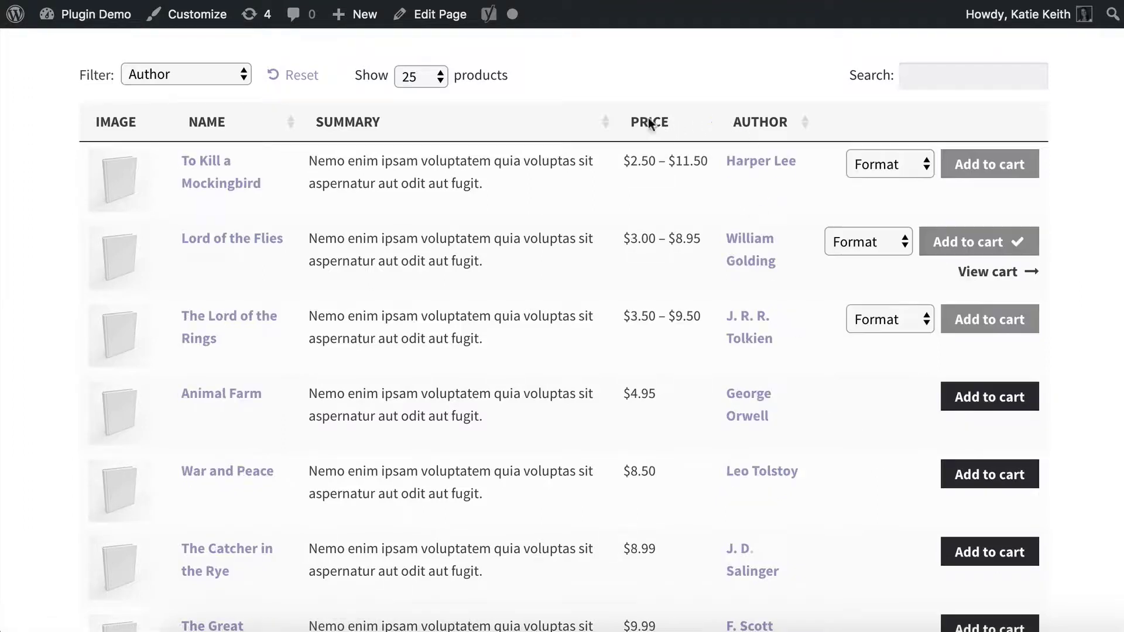
left_click(214, 120)
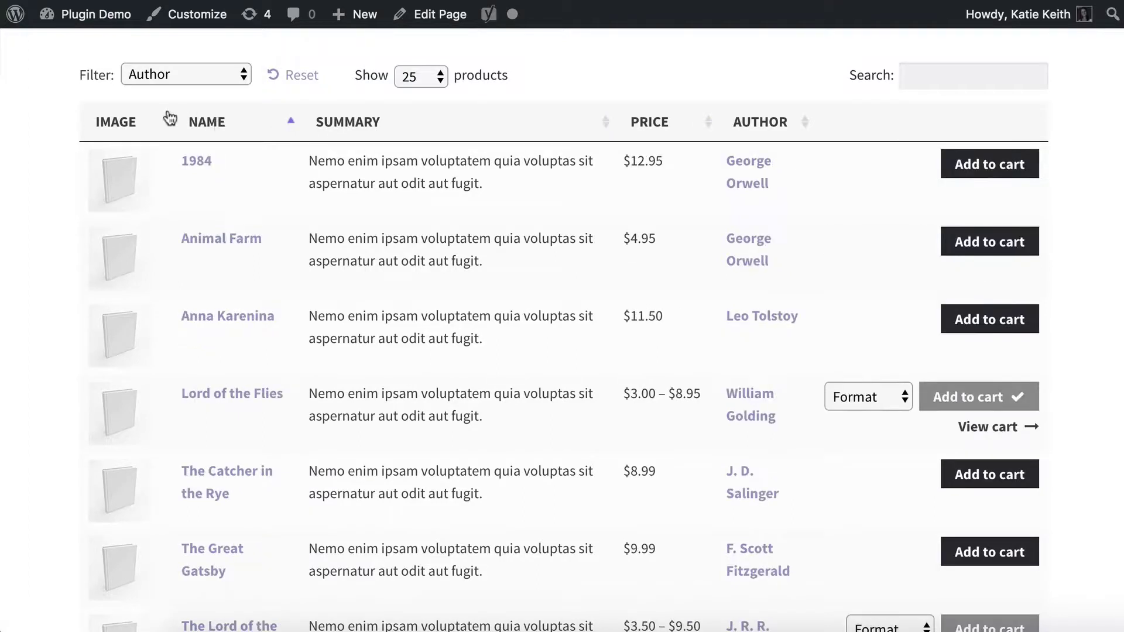
- Filter the book table by the author George Orwell and reset the filter
left_click(195, 69)
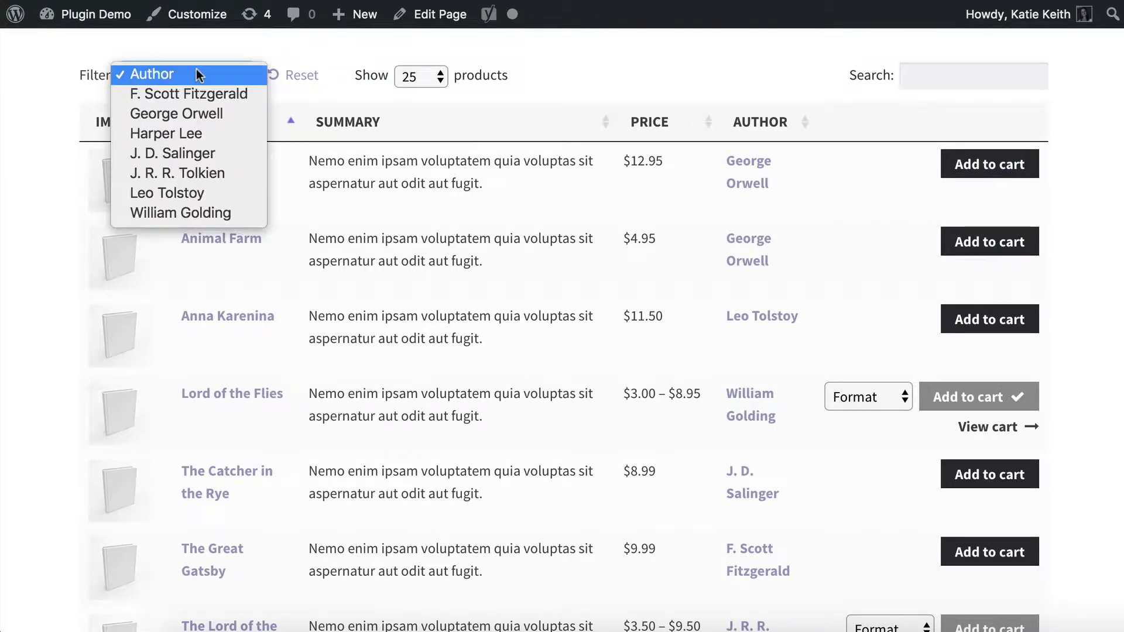
left_click(188, 113)
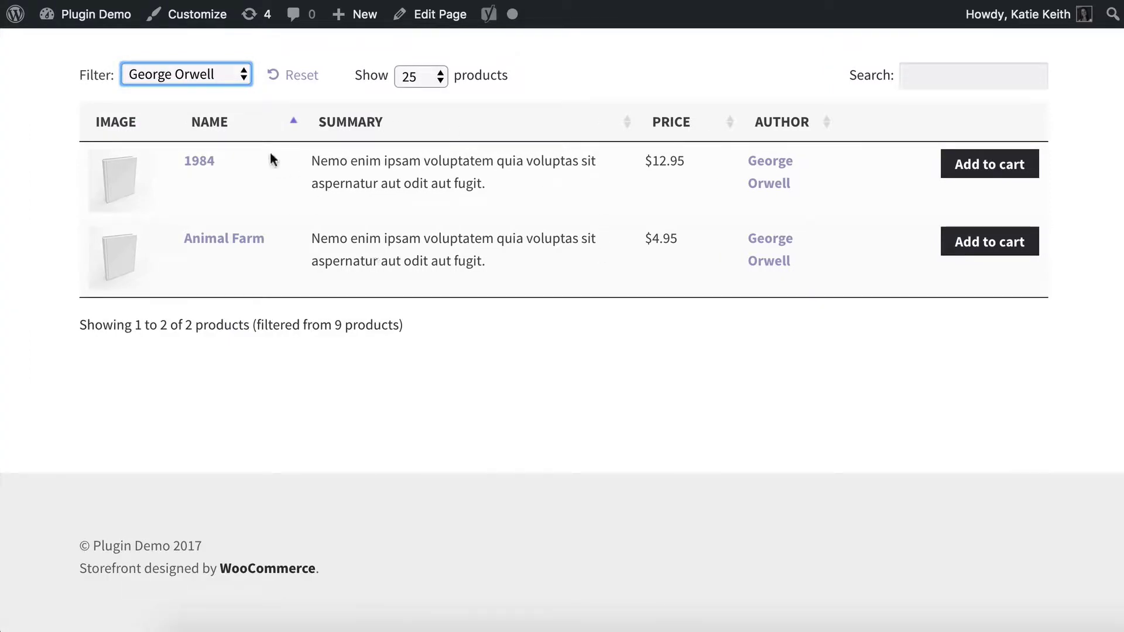
left_click(293, 76)
- Set the book table to show 10 products and search it for "orwell"
left_click(425, 79)
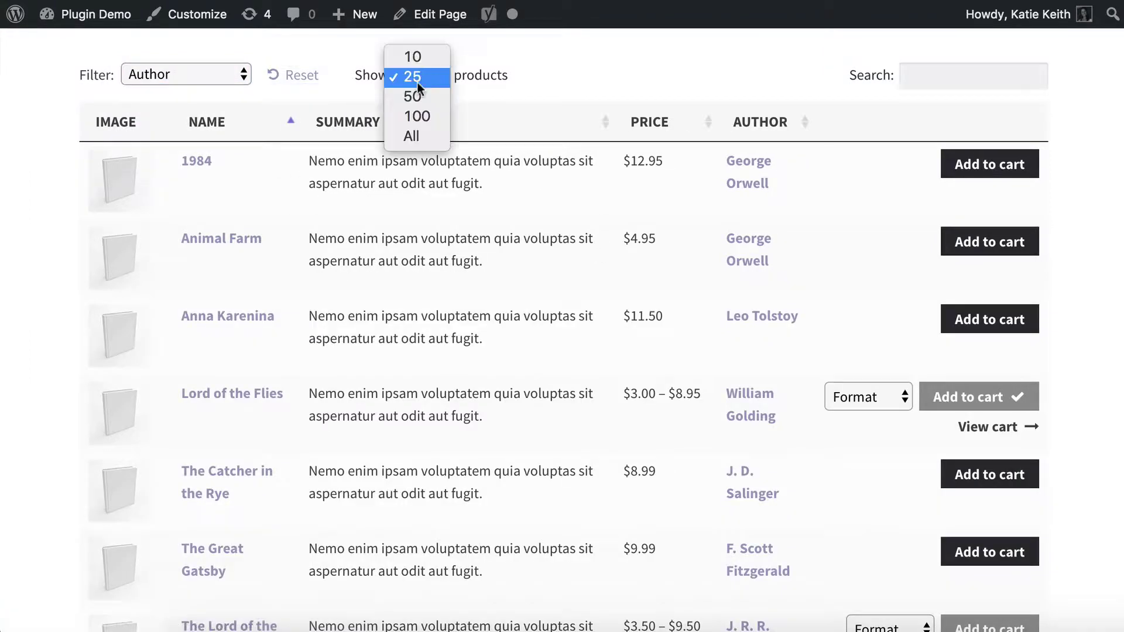
left_click(417, 57)
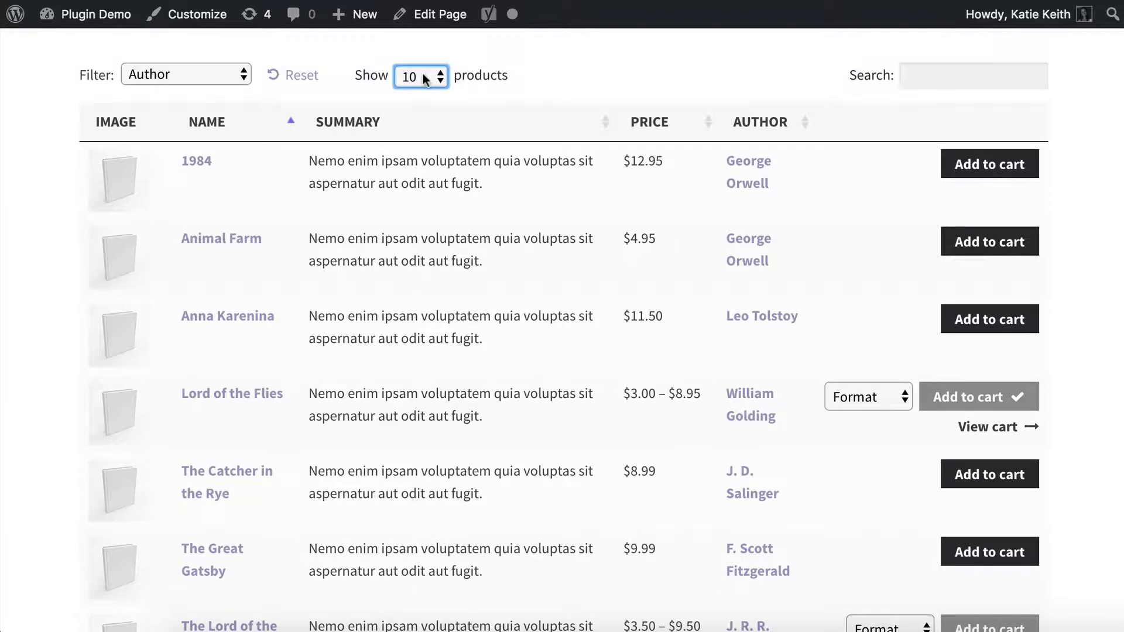
left_click(948, 76)
type("ow")
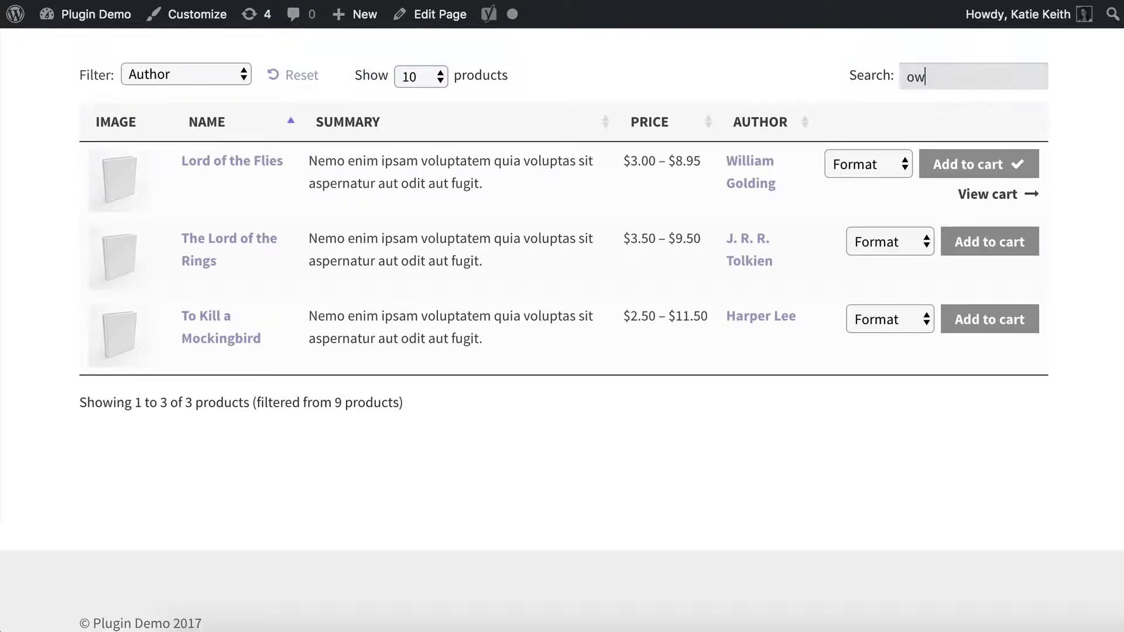
type("well")
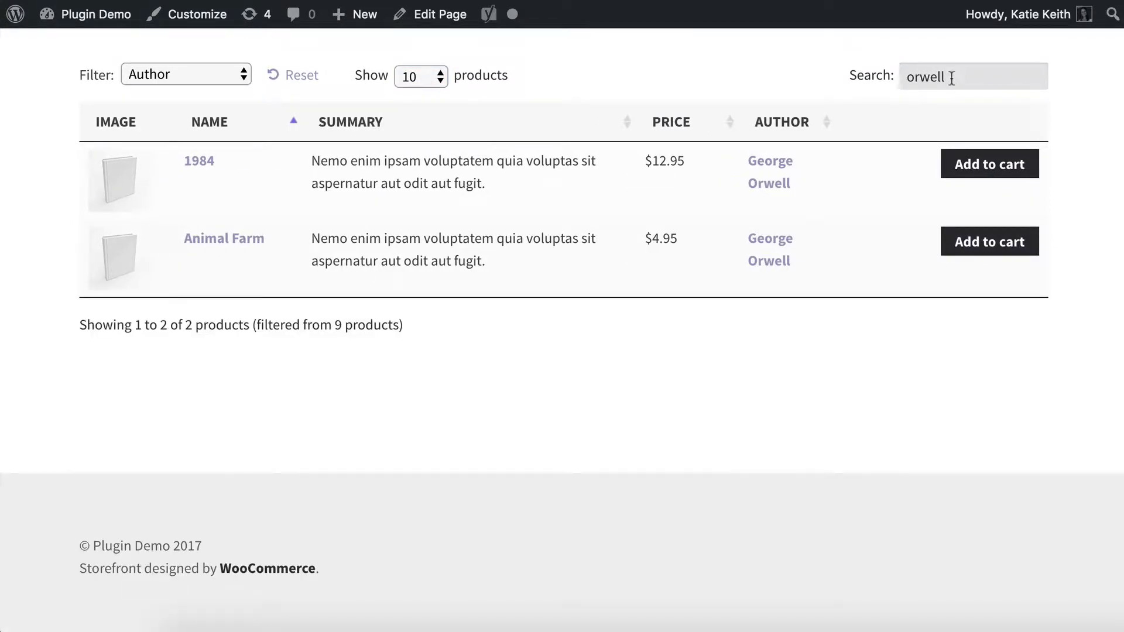
scroll(675, 283, "up", 1)
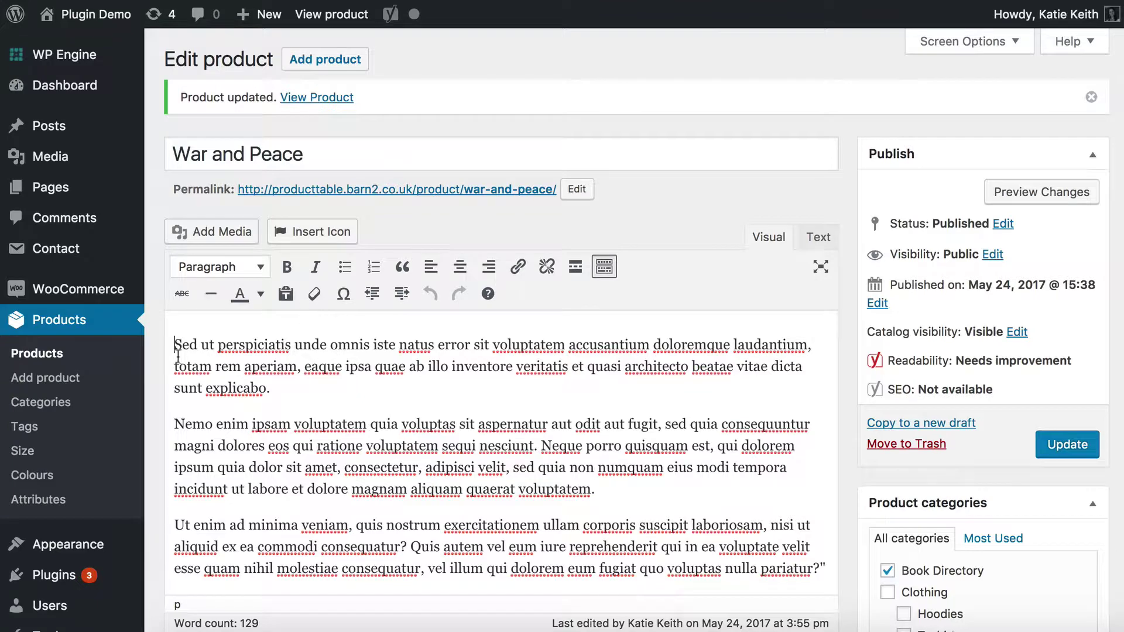
- Start a new product and name it "Great Expectations"
left_click(316, 66)
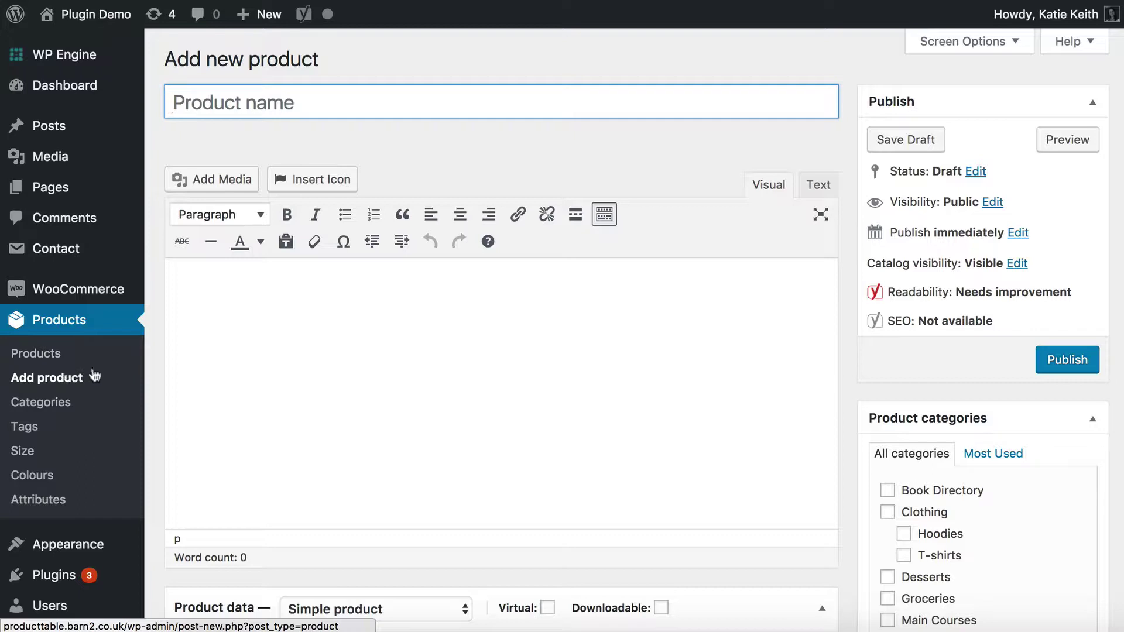
type("G")
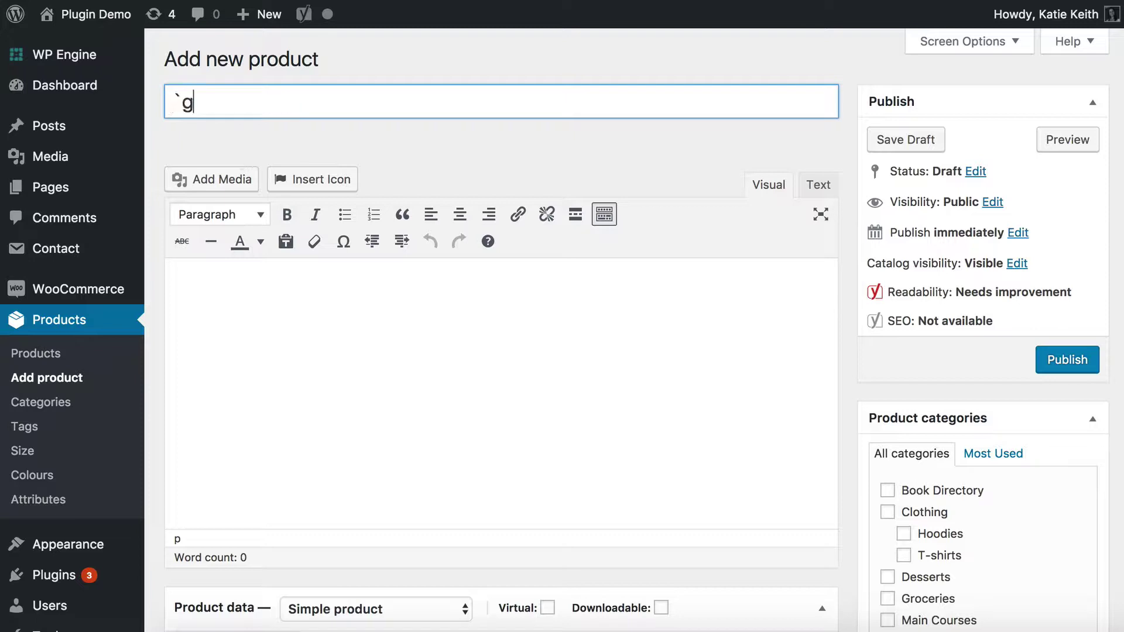
type("reat Expectations")
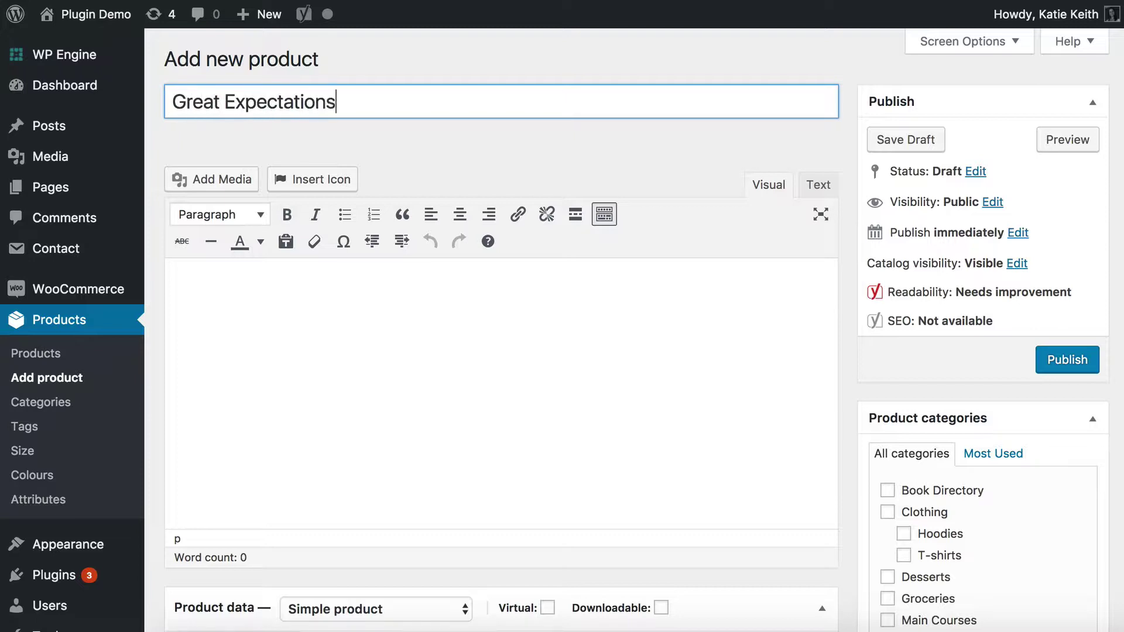
- Enter the product description "Nemo enim ipsam voluptatem quia voluptas sit aspernatur aut odit aut fugit." and assign the Book Directory category
left_click(316, 364)
type("Nemo enim ipsam voluptatem quia voluptas sit aspernatur aut odit aut fugit.")
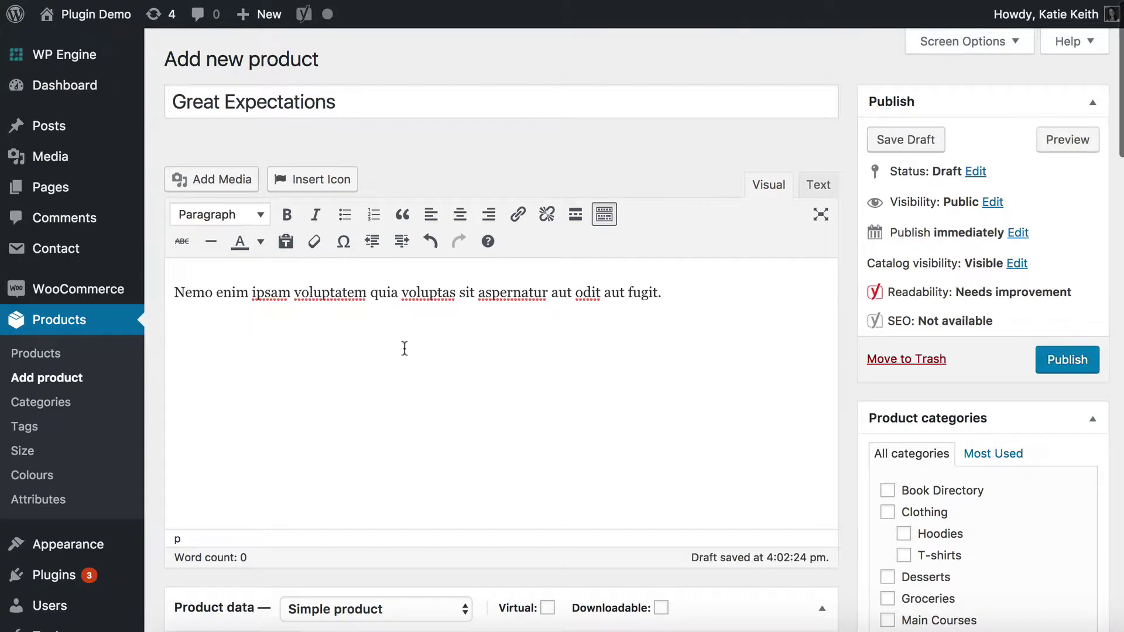
left_click(888, 490)
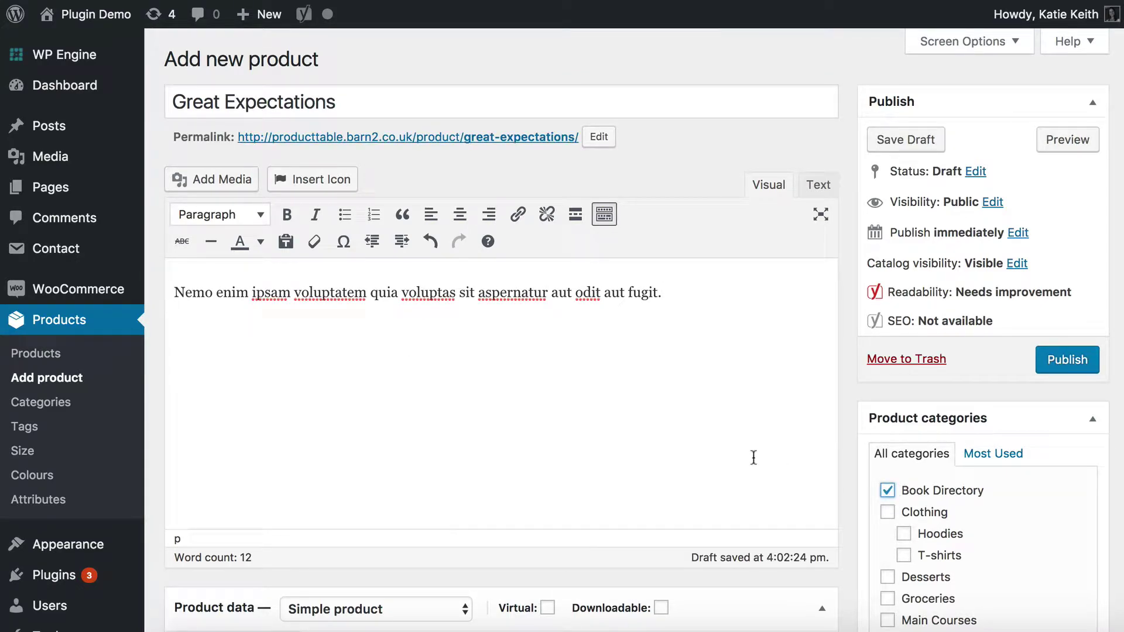
- Set the regular price of the Great Expectations product to $9.50
scroll(760, 462, "down", 10)
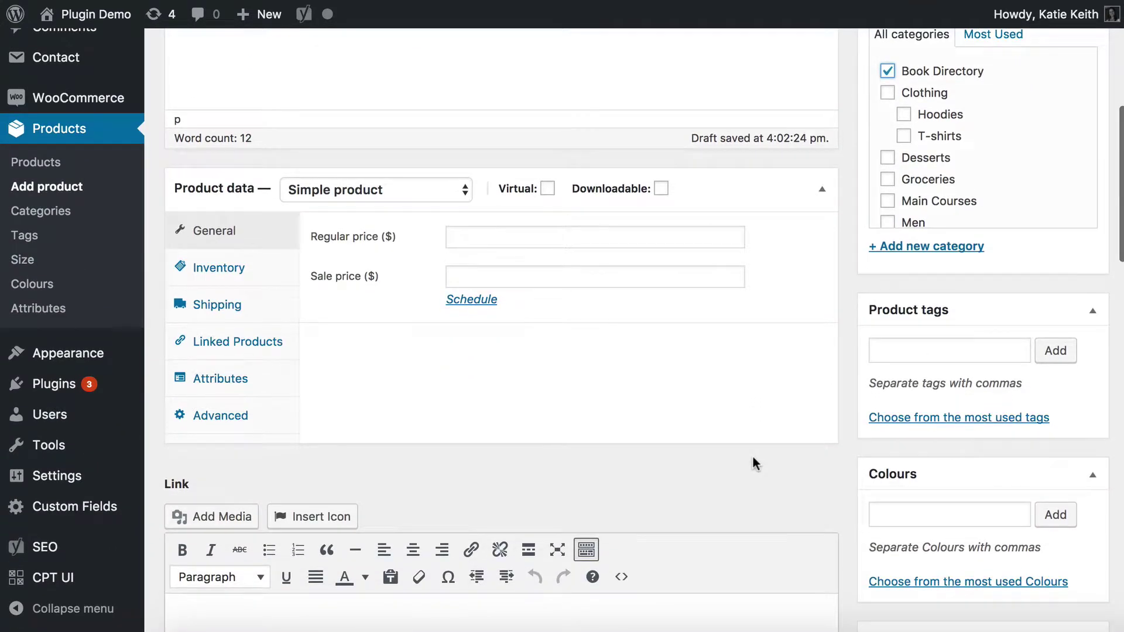
left_click(479, 243)
type("9.50")
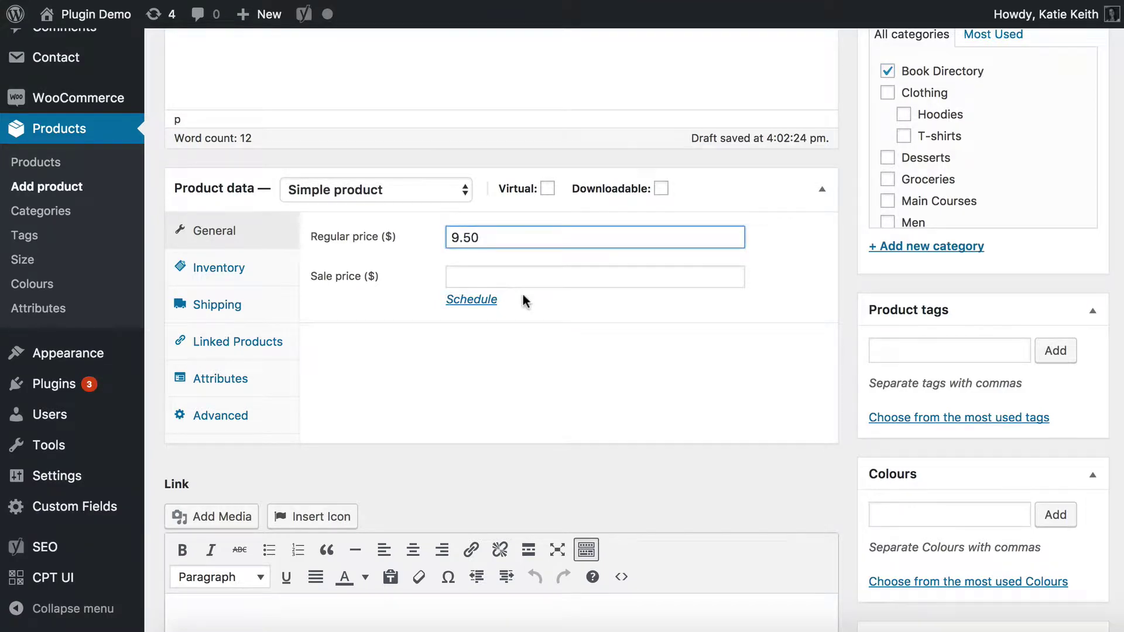
- Enter "Nemo enim ipsam voluptatem quia voluptas sit aspernatur aut odit aut fugit." as the product short description
scroll(522, 294, "down", 20)
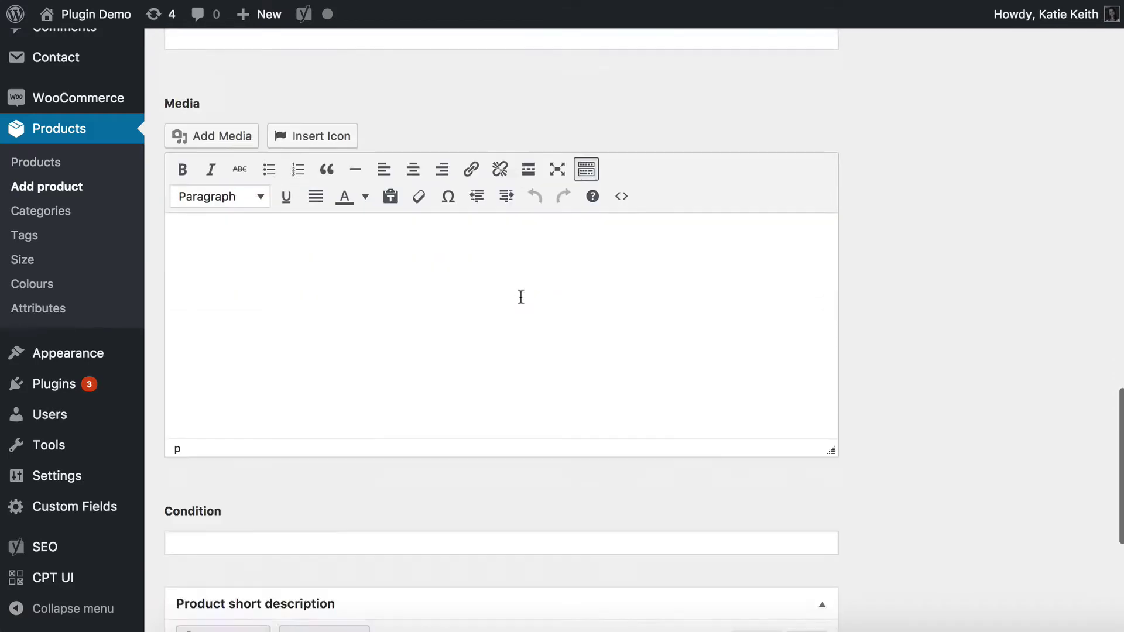
scroll(521, 297, "down", 6)
left_click(281, 416)
type("Nemo enim ipsam voluptatem quia voluptas sit aspernatur aut odit aut fugit.")
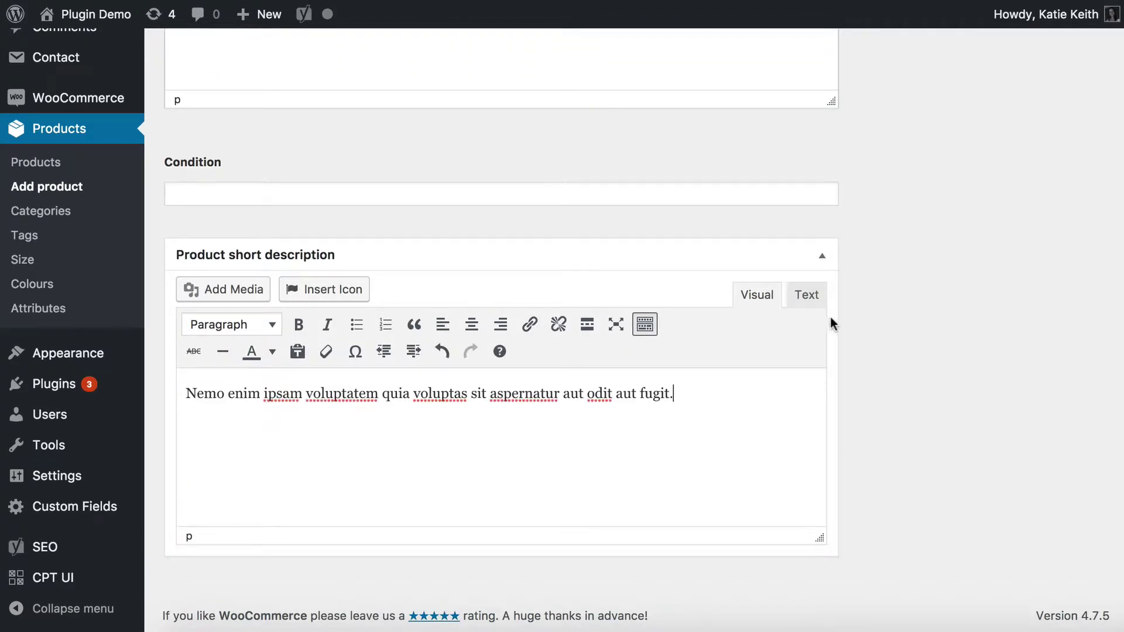
- Add the product tag "Charles Dickens" to the Great Expectations product as its author
scroll(830, 318, "up", 20)
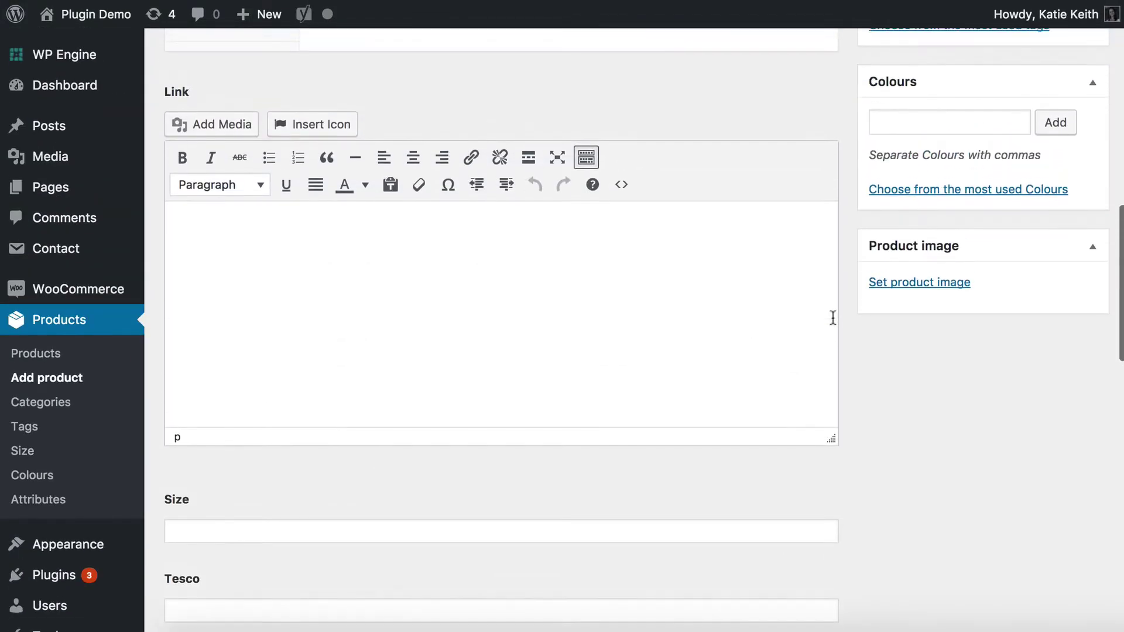
scroll(832, 316, "up", 10)
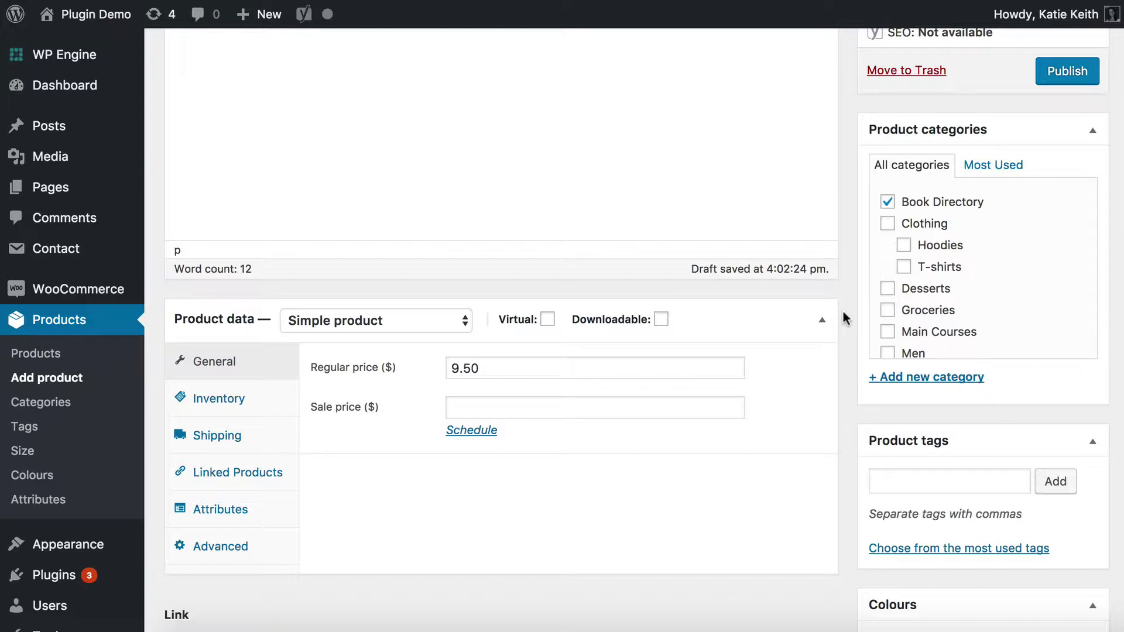
scroll(843, 319, "up", 2)
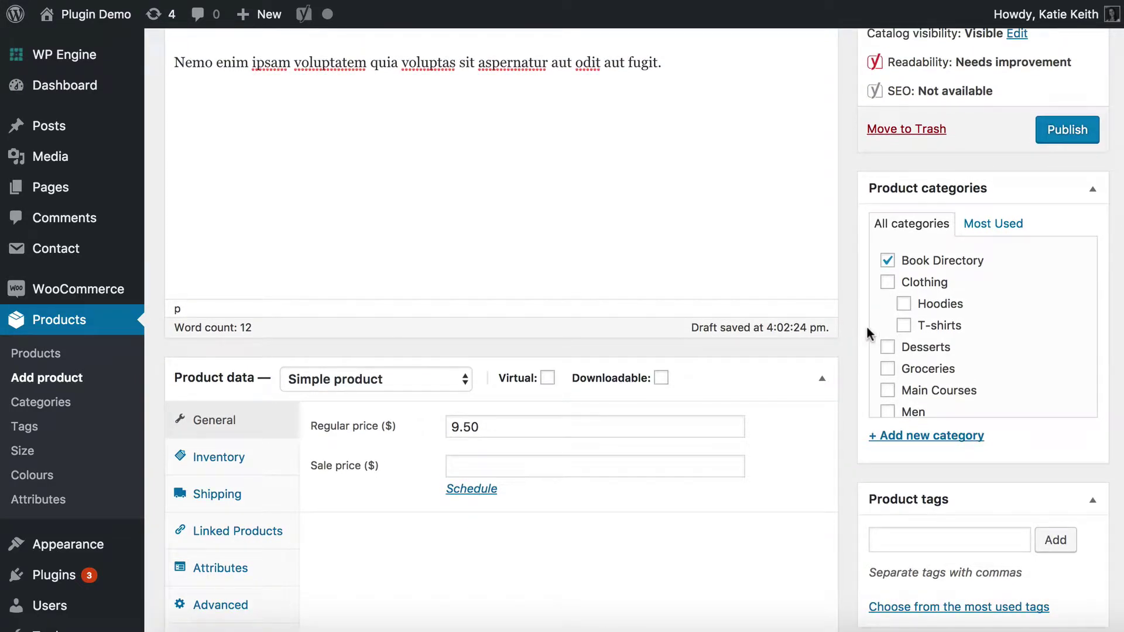
scroll(943, 373, "down", 4)
scroll(966, 463, "down", 3)
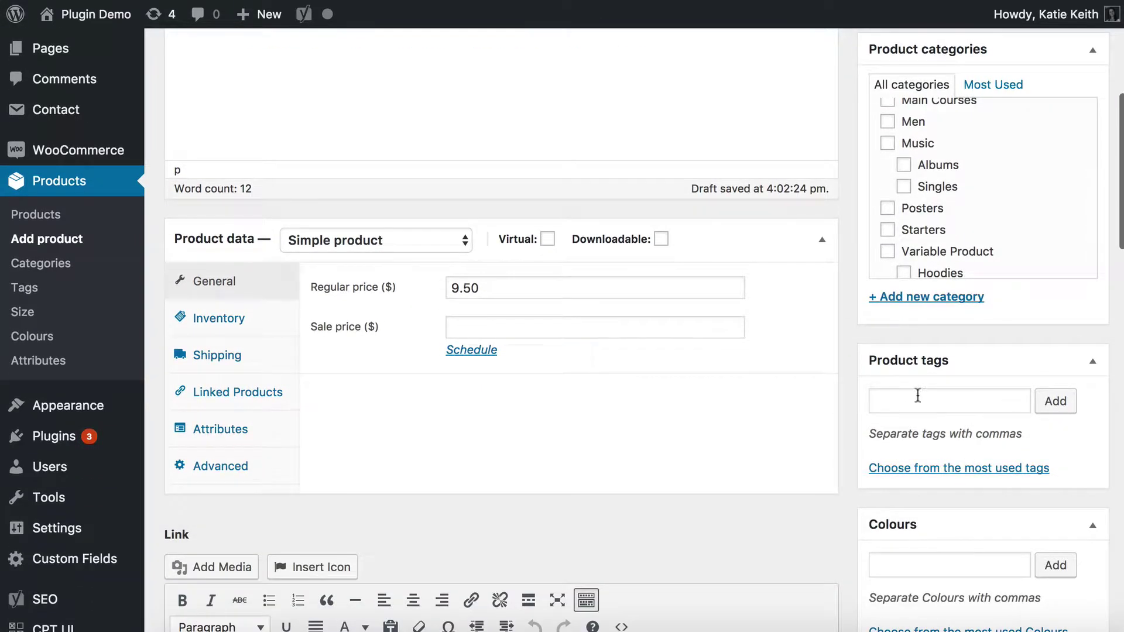
left_click(885, 402)
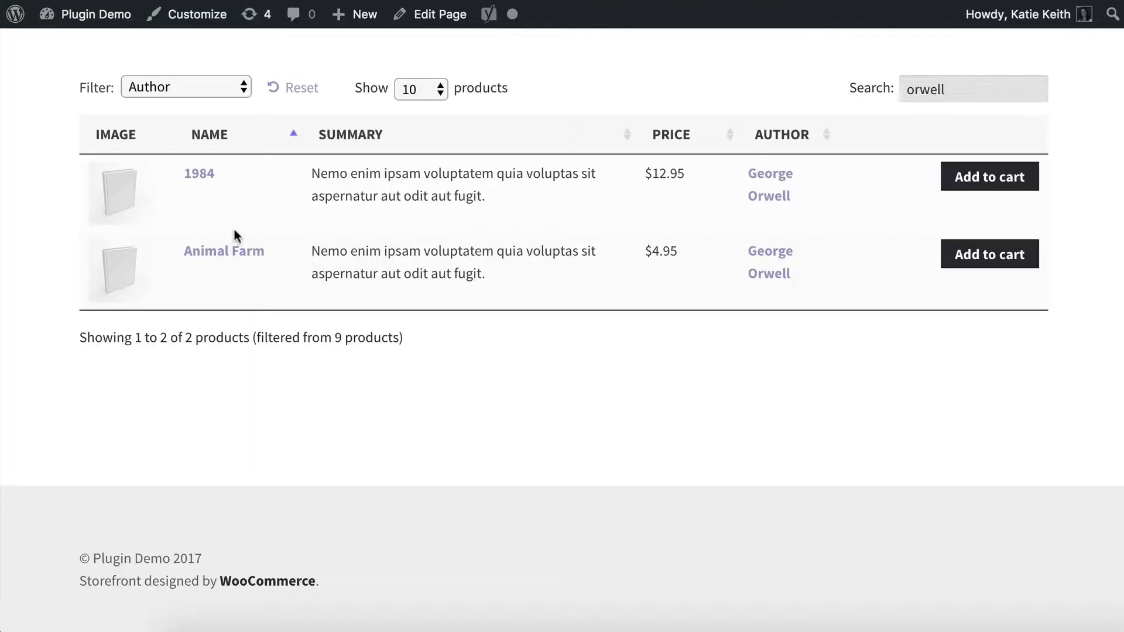
scroll(234, 229, "up", 2)
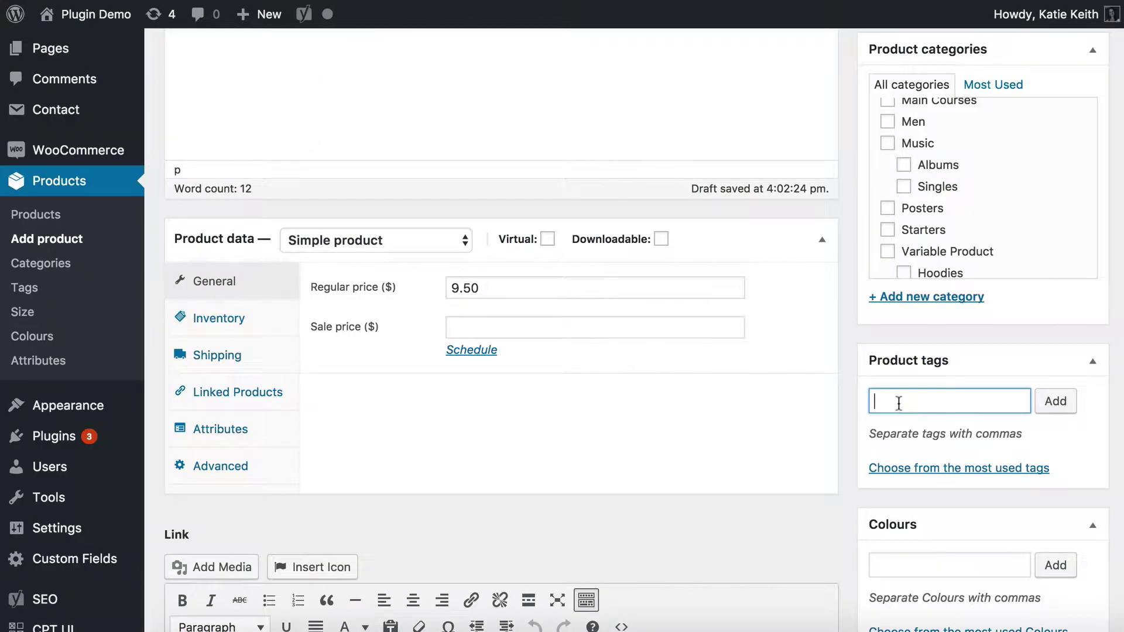
type("Charles Dickens")
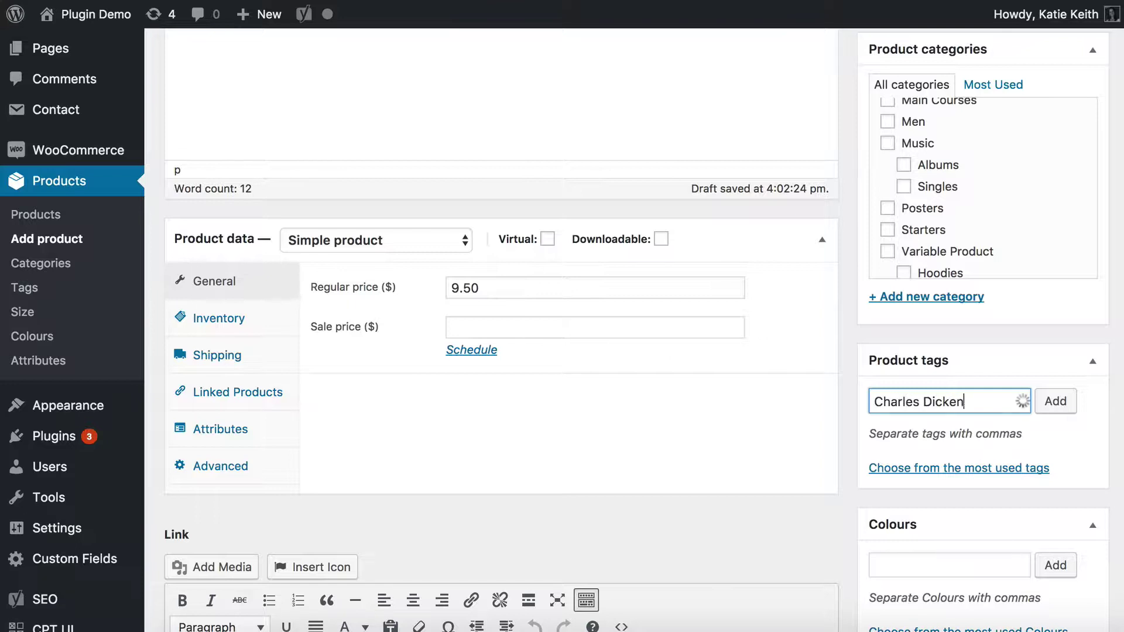
left_click(1055, 402)
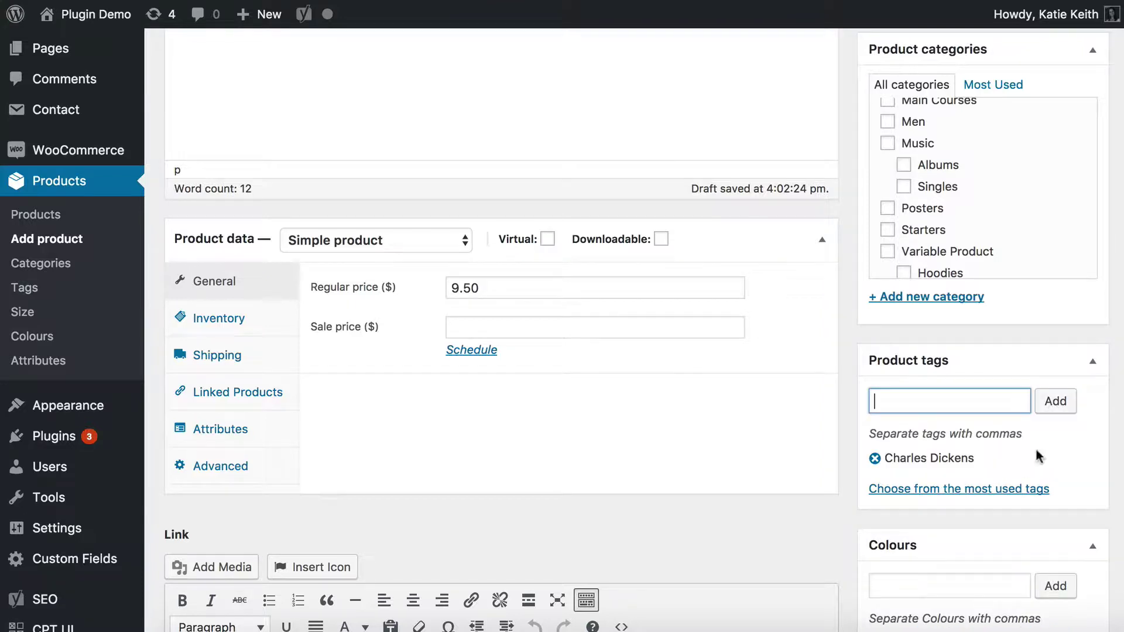
scroll(930, 455, "up", 1)
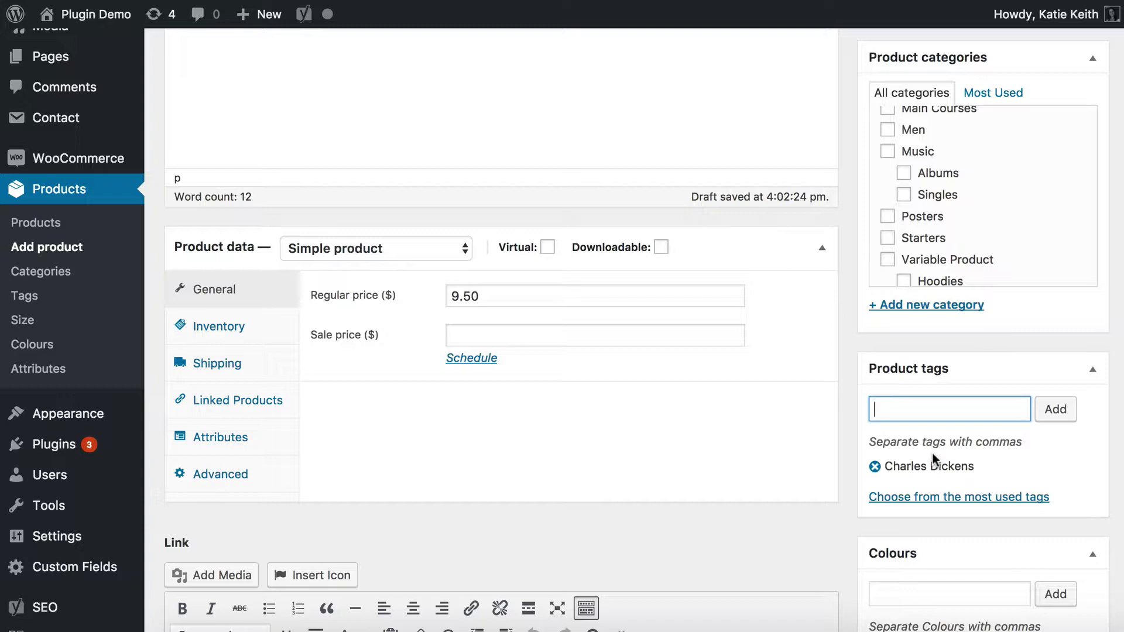
left_click(882, 346)
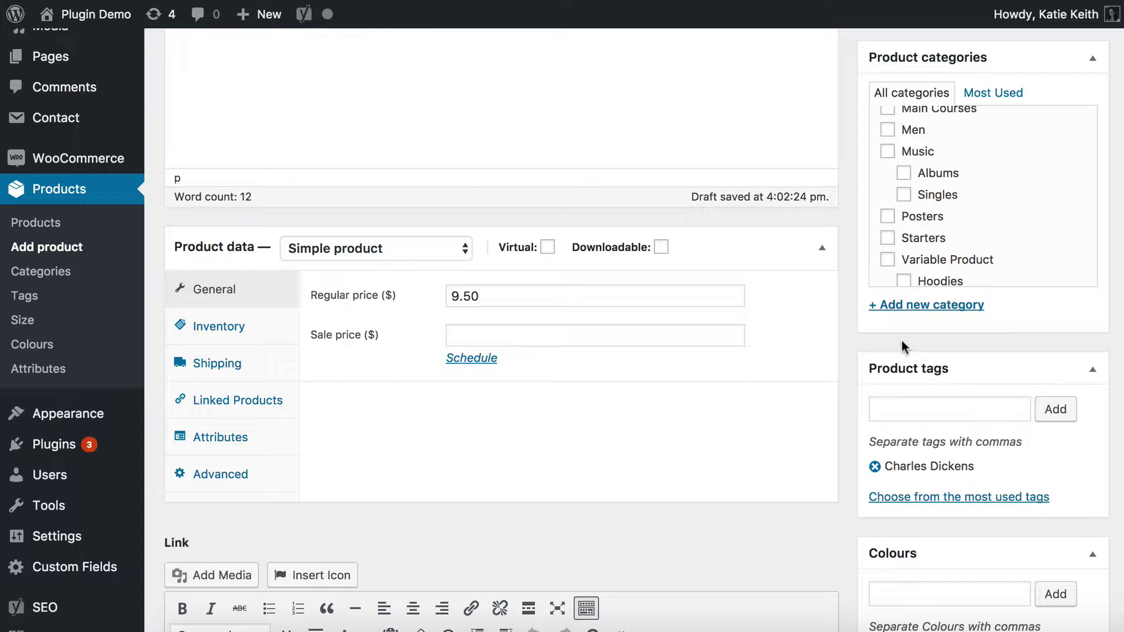
- Set the blank white book picture from the media library as the product image and publish the Great Expectations product
scroll(902, 340, "up", 10)
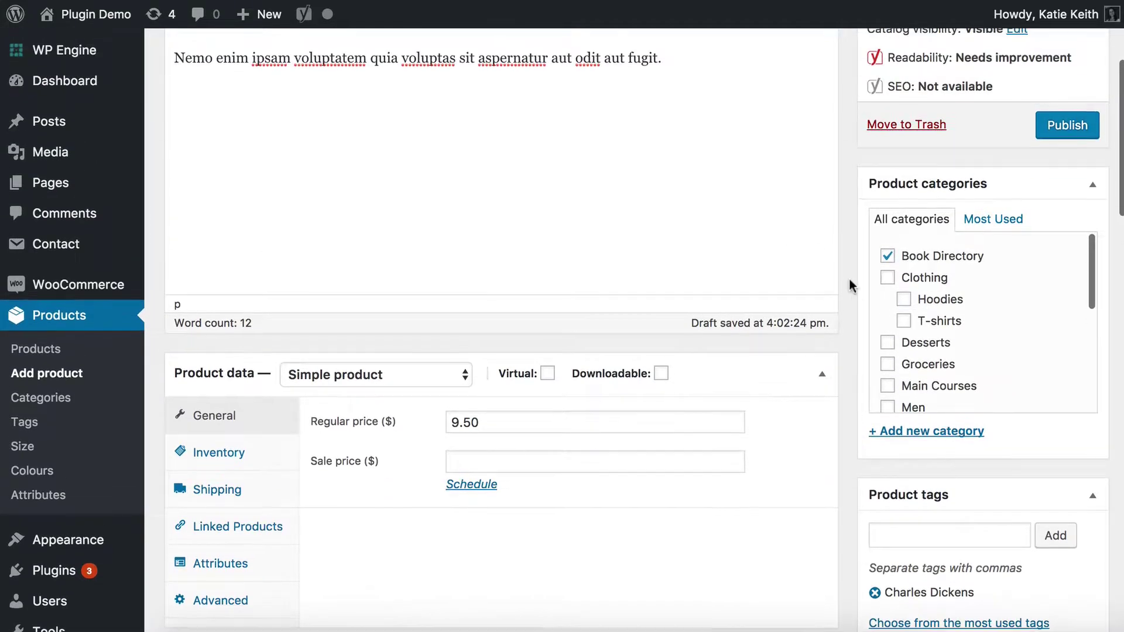
scroll(1063, 374, "down", 10)
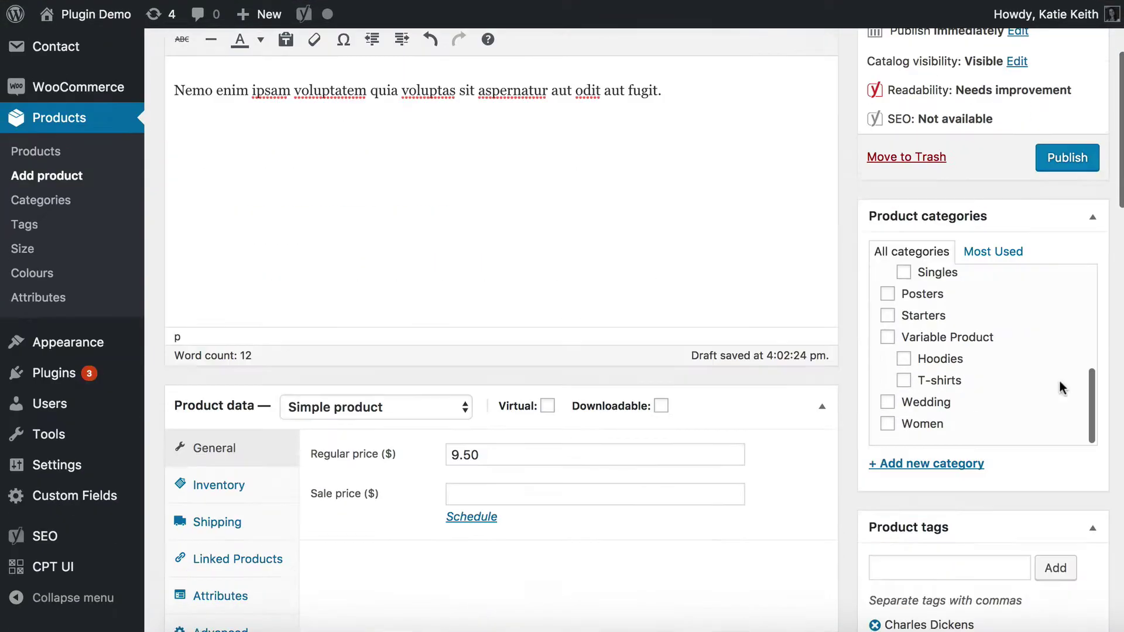
scroll(1005, 458, "down", 7)
left_click(916, 297)
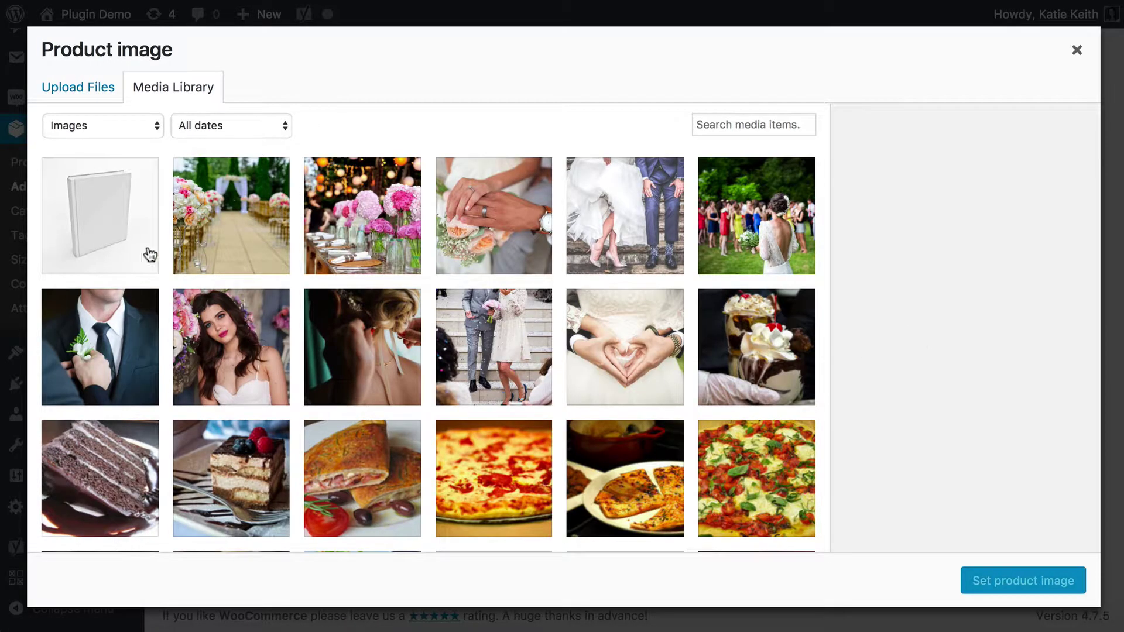
left_click(102, 216)
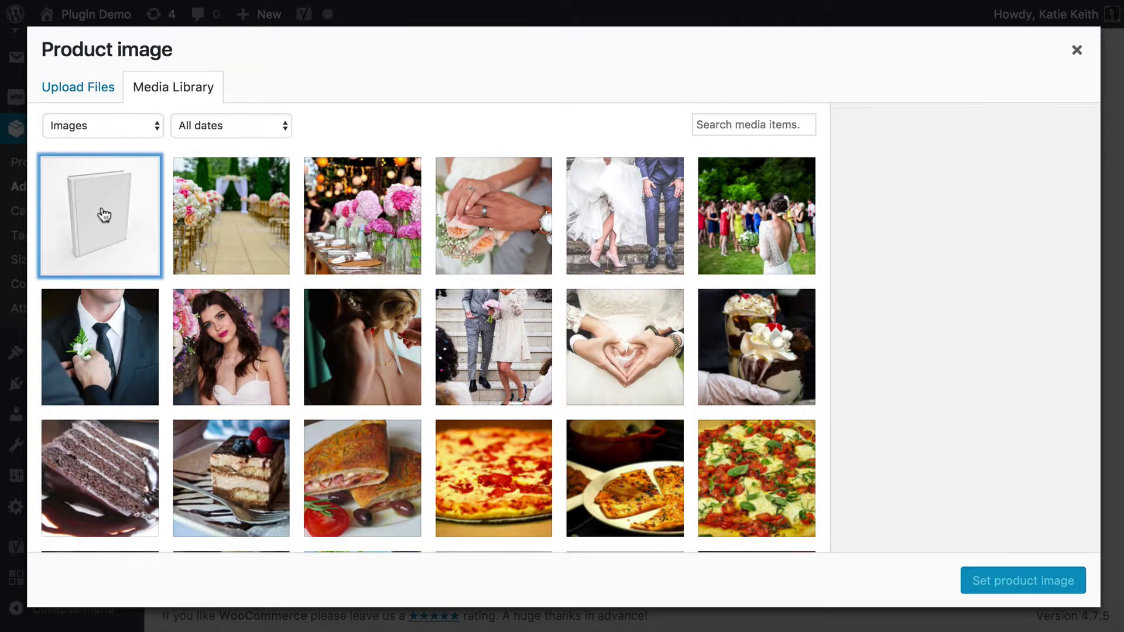
left_click(997, 583)
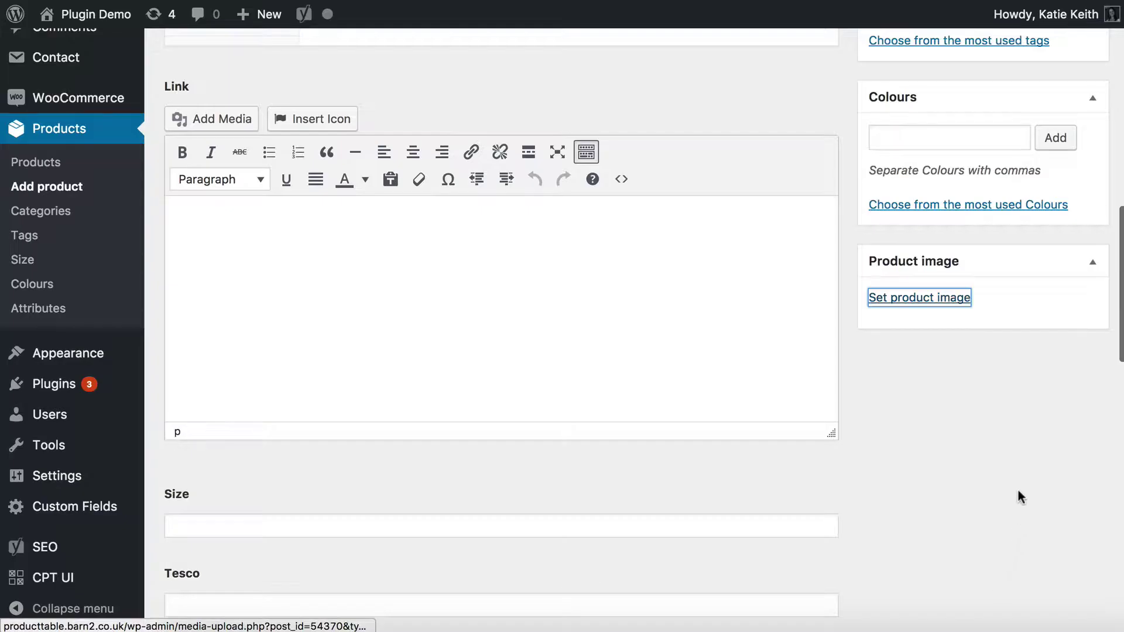
scroll(977, 420, "up", 10)
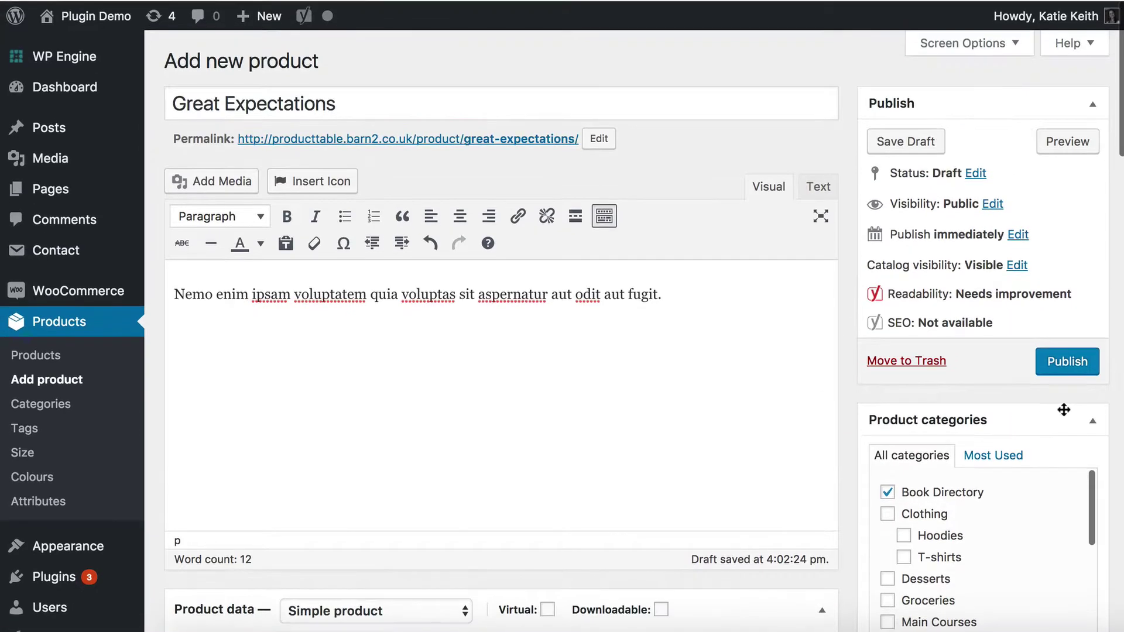
left_click(1066, 362)
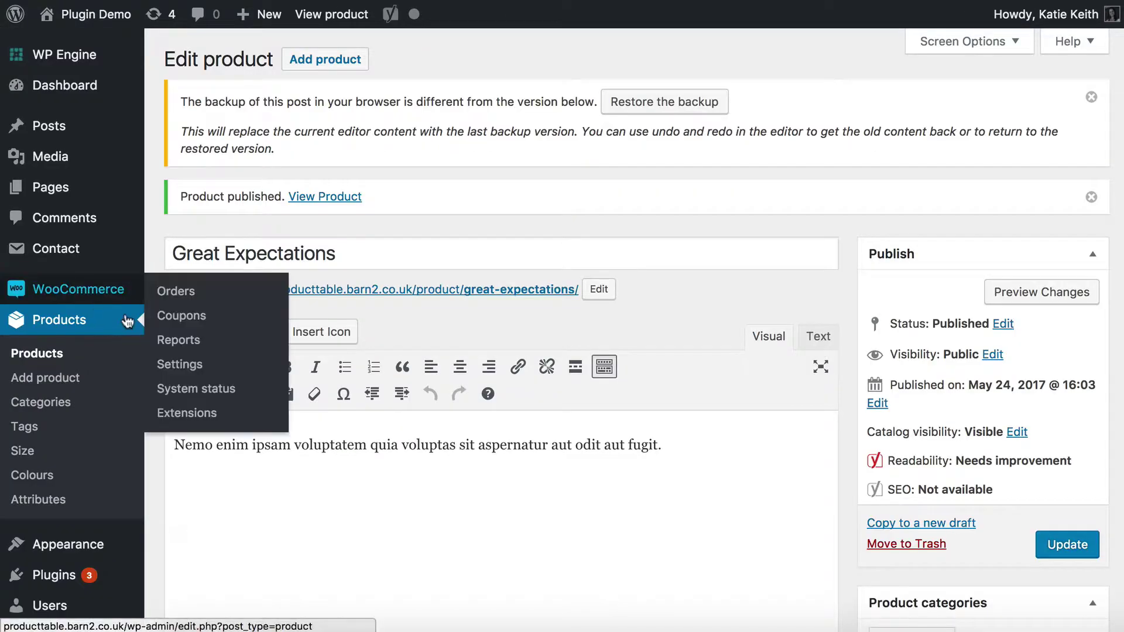
- Open the installed plugins list and find the WooCommerce Product Table plugin
scroll(144, 328, "down", 5)
scroll(144, 328, "down", 3)
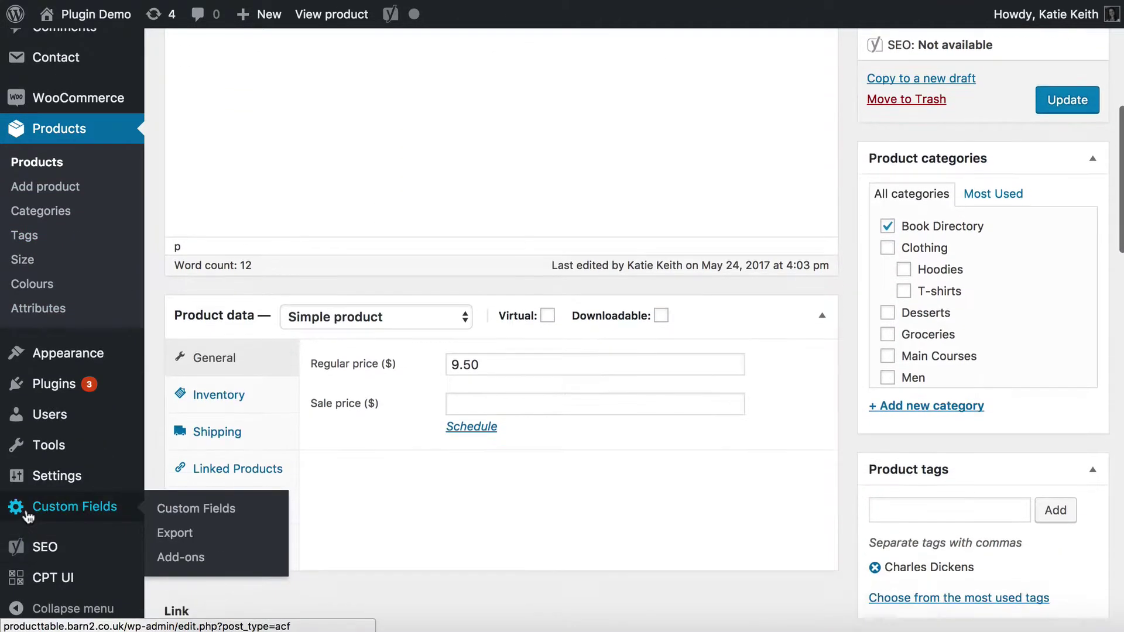
mouse_move(47, 373)
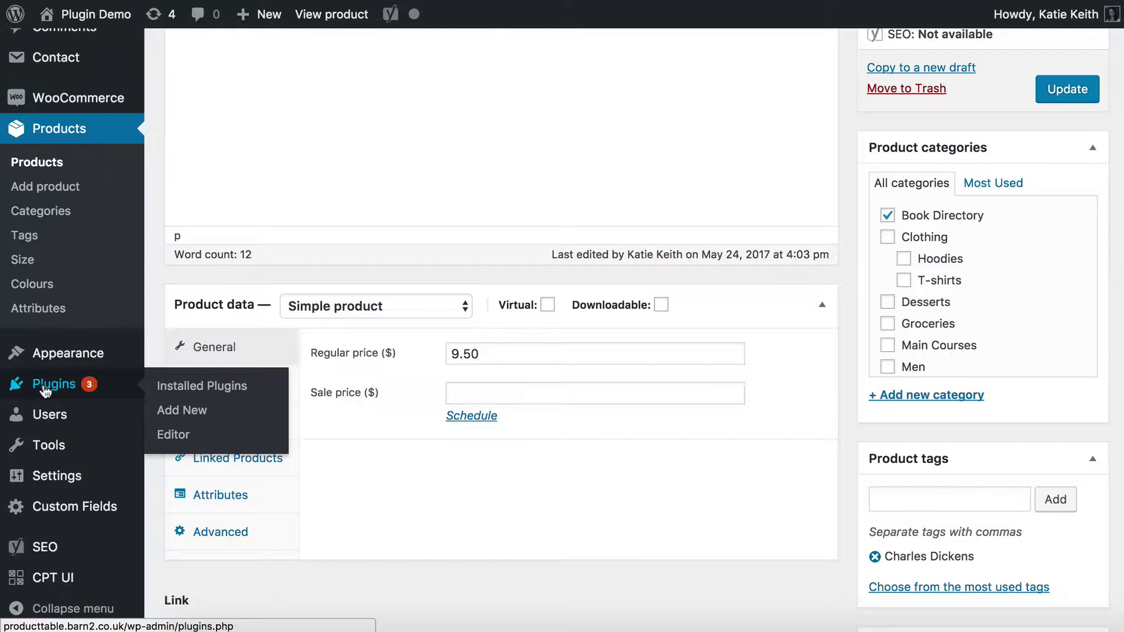
left_click(47, 389)
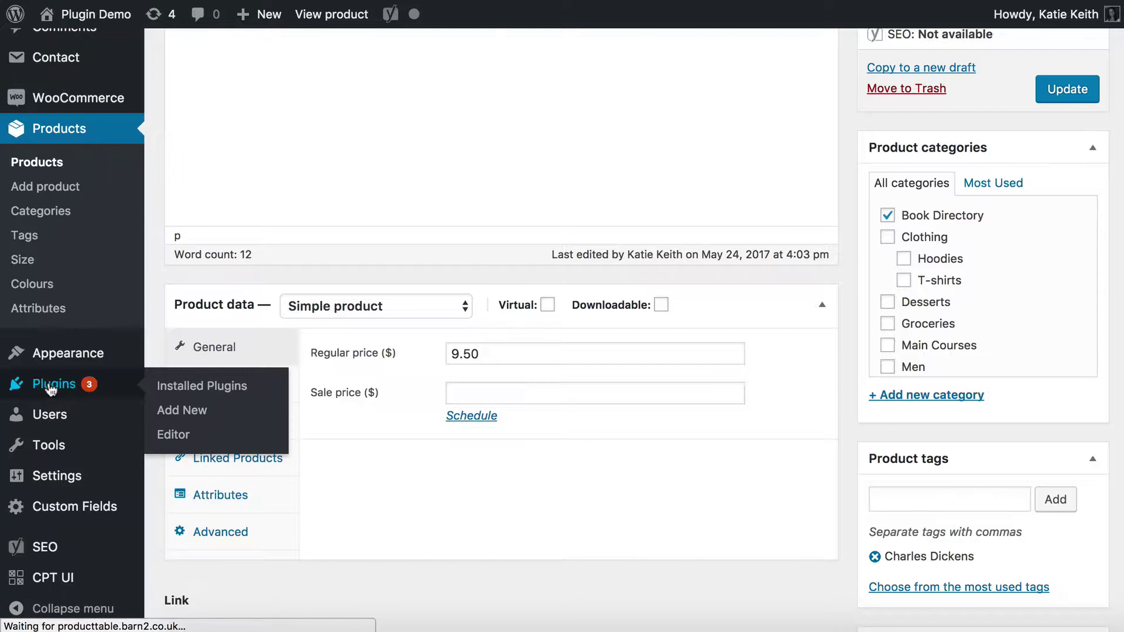
scroll(379, 437, "down", 8)
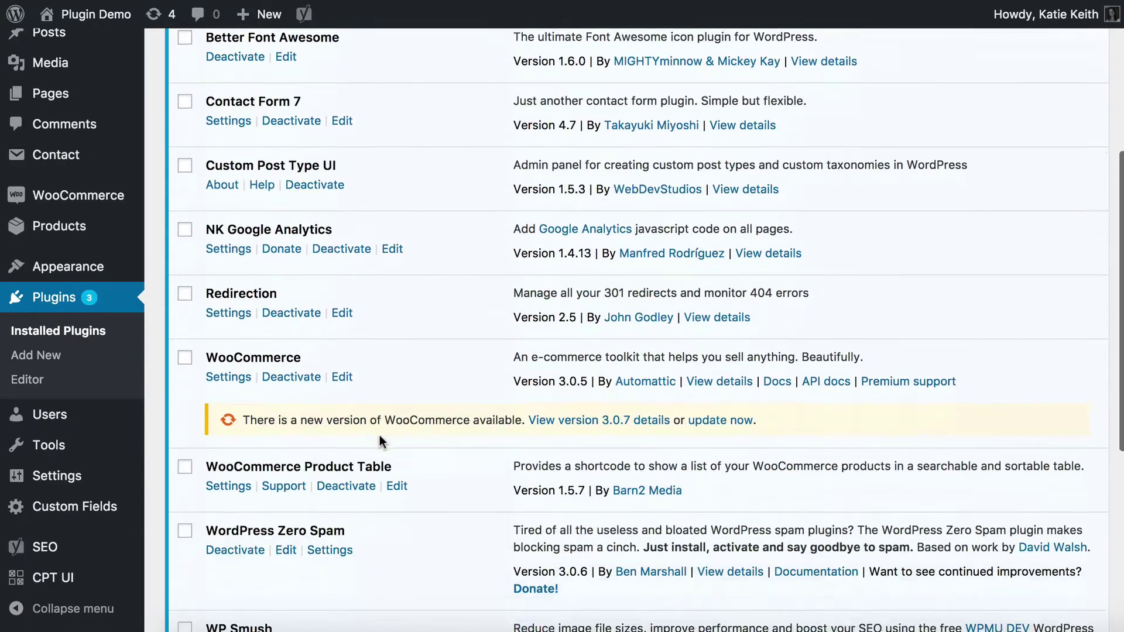
- Highlight the WooCommerce and WooCommerce Product Table plugin names in turn and open the Product Table settings
left_click_drag(205, 315, 407, 314)
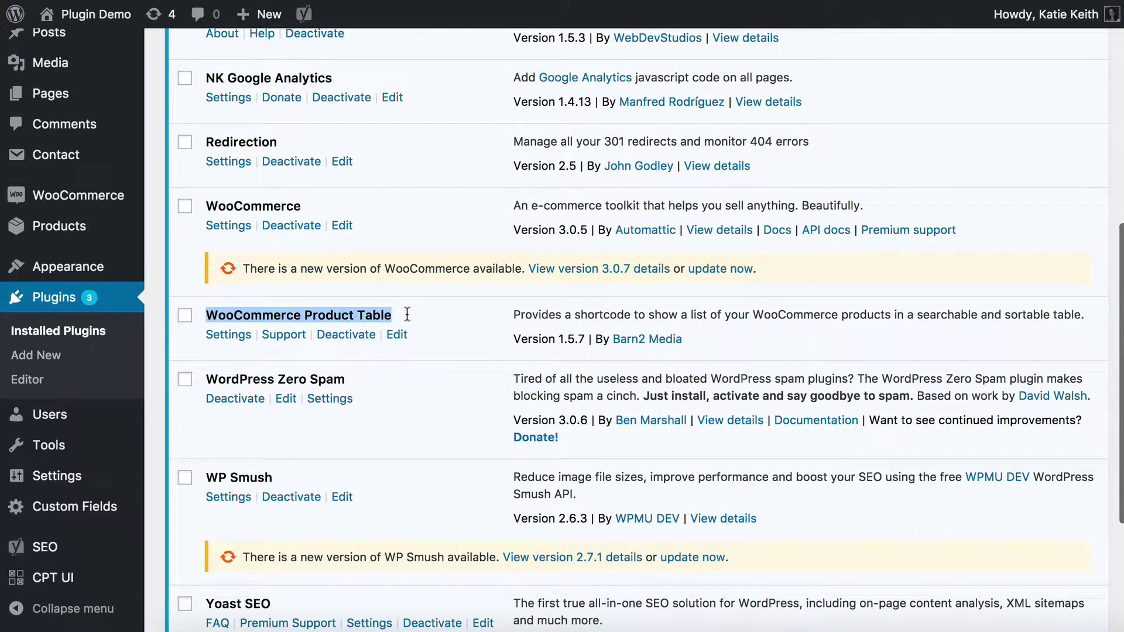
left_click_drag(207, 205, 351, 208)
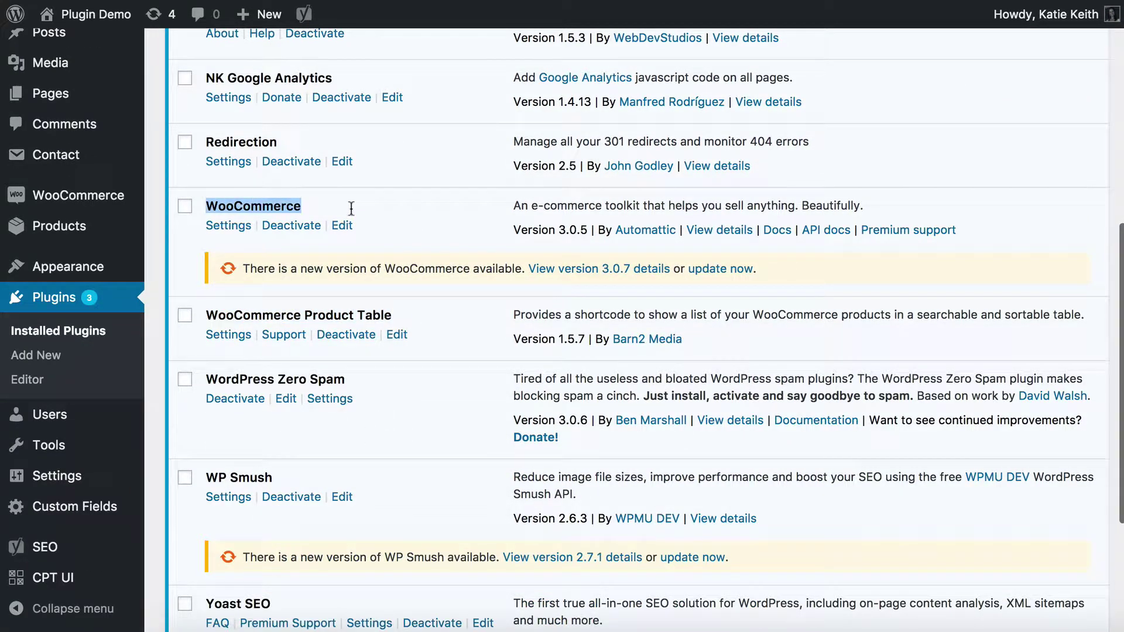
left_click_drag(398, 317, 204, 316)
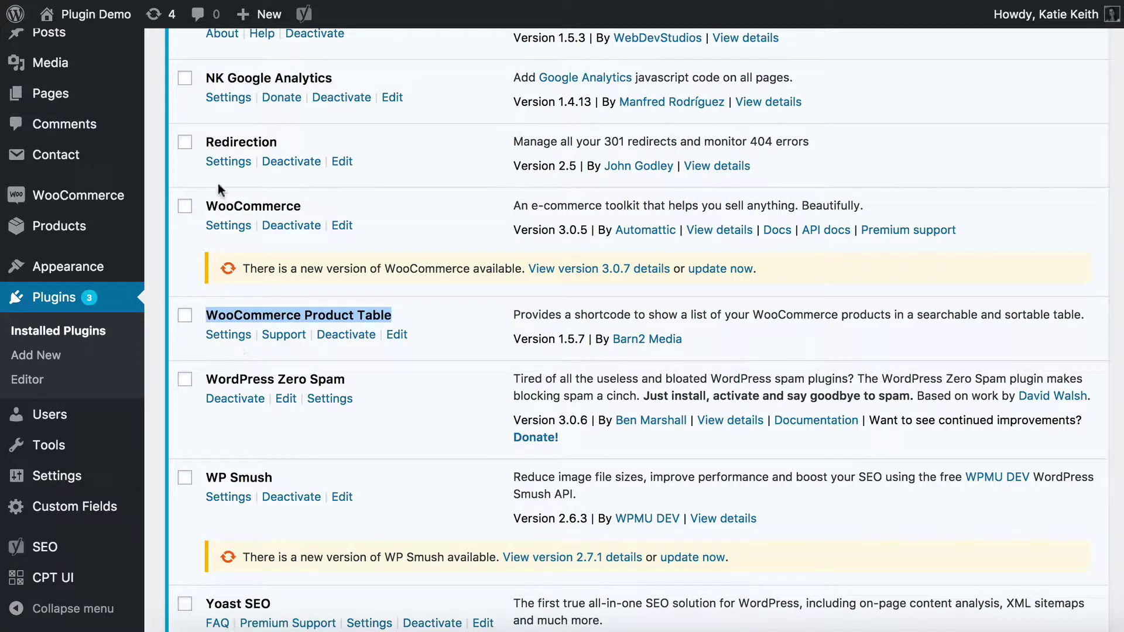
left_click_drag(219, 204, 303, 205)
left_click_drag(205, 316, 408, 308)
left_click_drag(206, 205, 309, 206)
left_click_drag(208, 315, 421, 321)
left_click(228, 340)
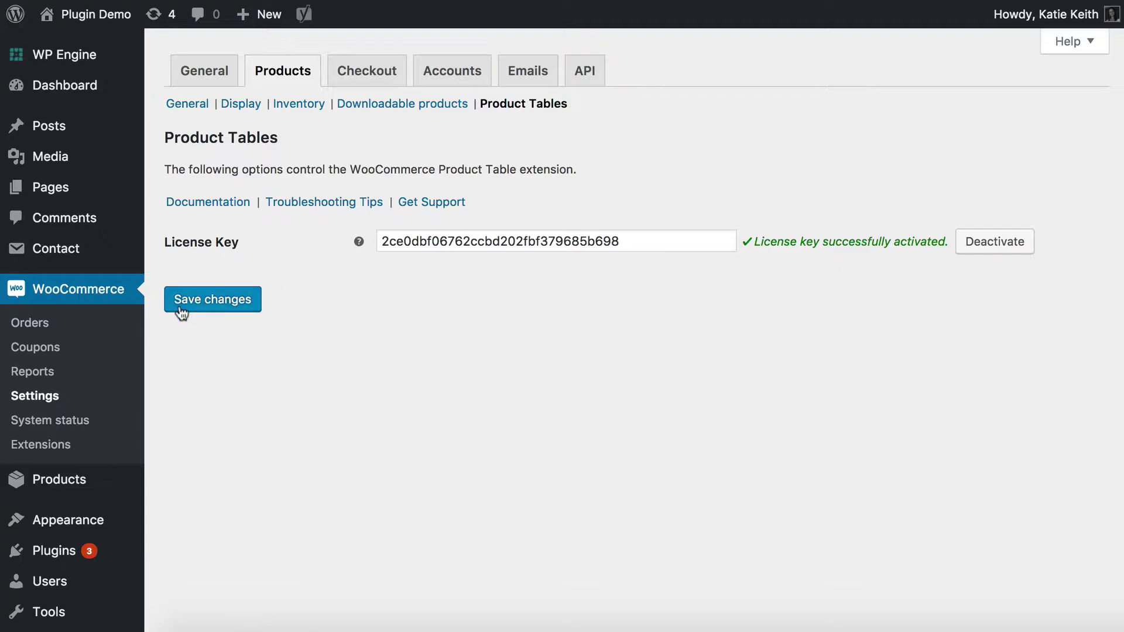
- Create a new page and title it "Book Directory"
mouse_move(41, 191)
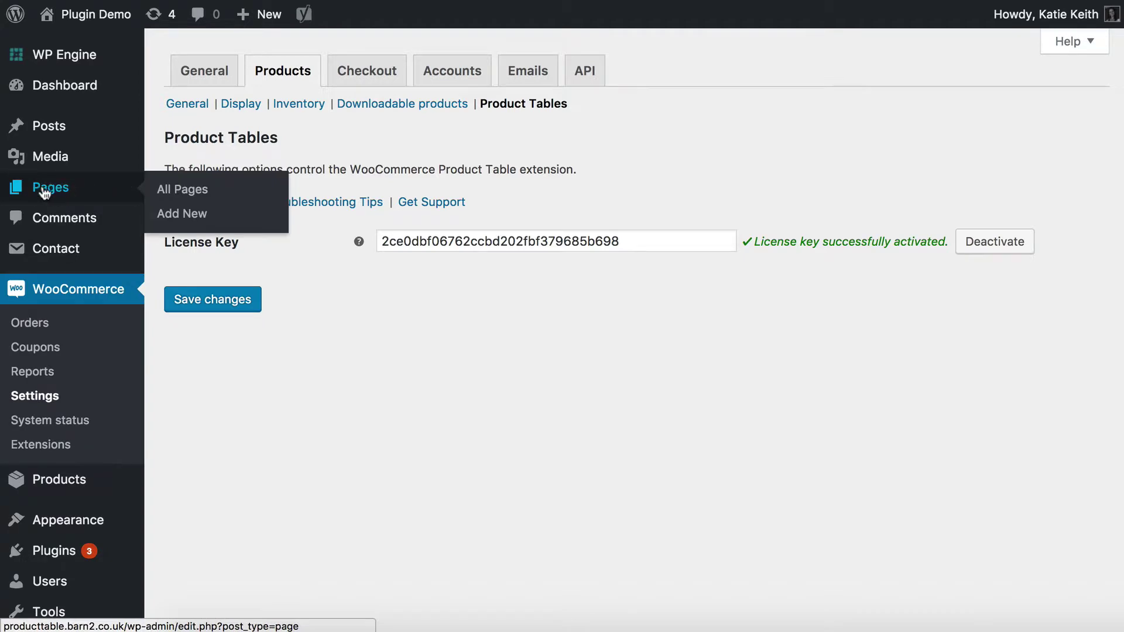
left_click(188, 214)
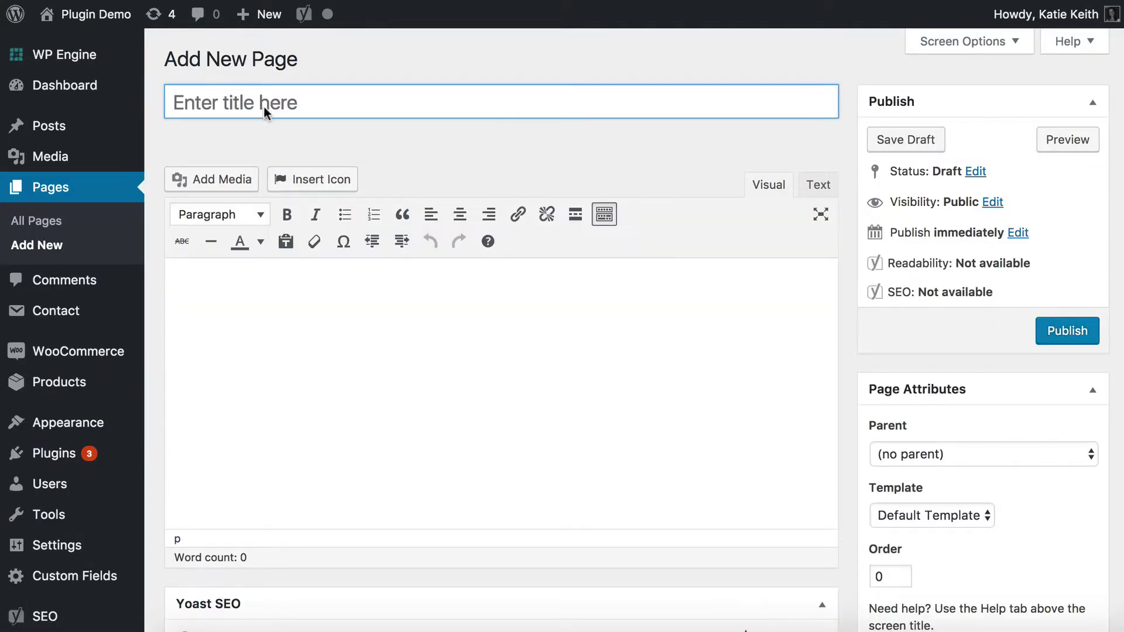
left_click(264, 107)
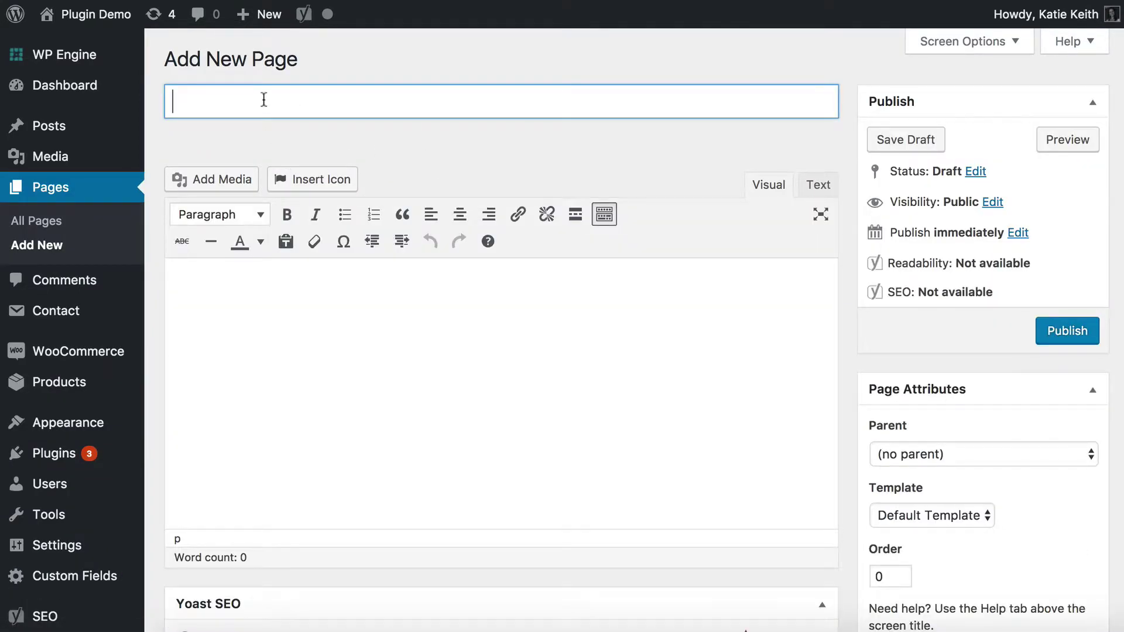
type("Book Directory")
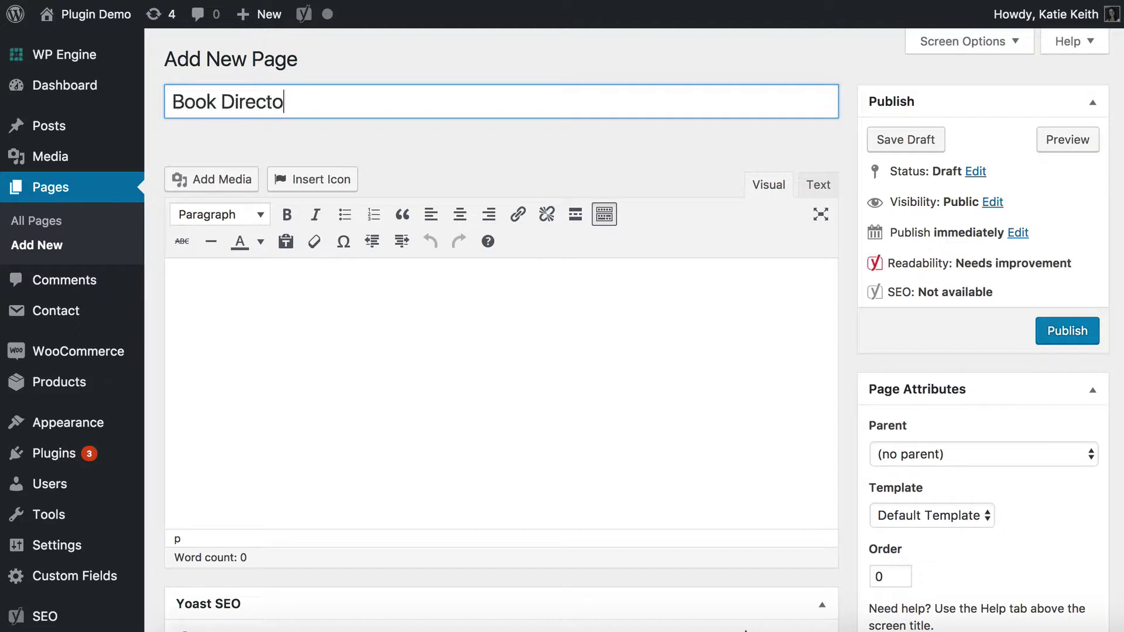
- Enter the shortcode [product_table ] in the body of the Book Directory page
left_click(301, 291)
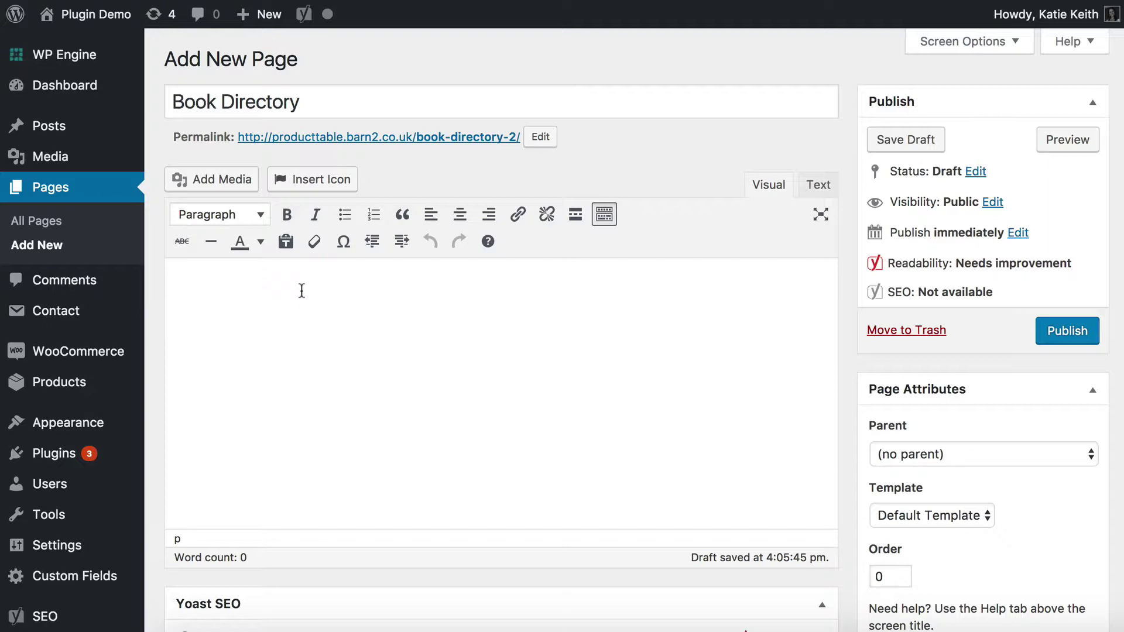
type("[")
type("product_table")
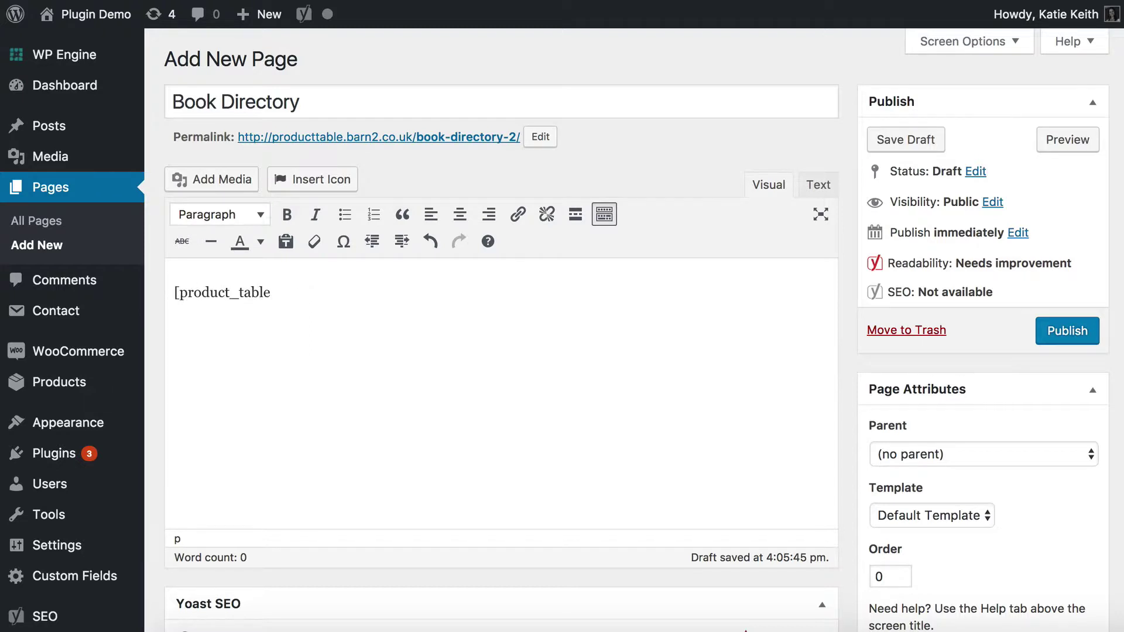
type("]")
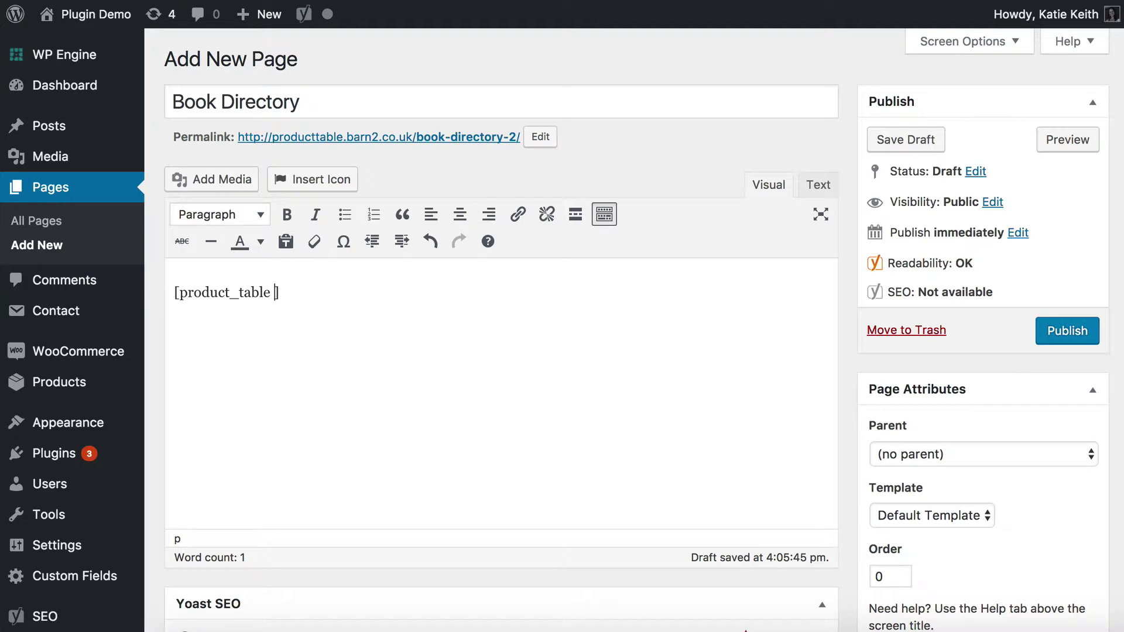
- Add the parameter category="144" inside the product_table shortcode
type("category")
type("=\"")
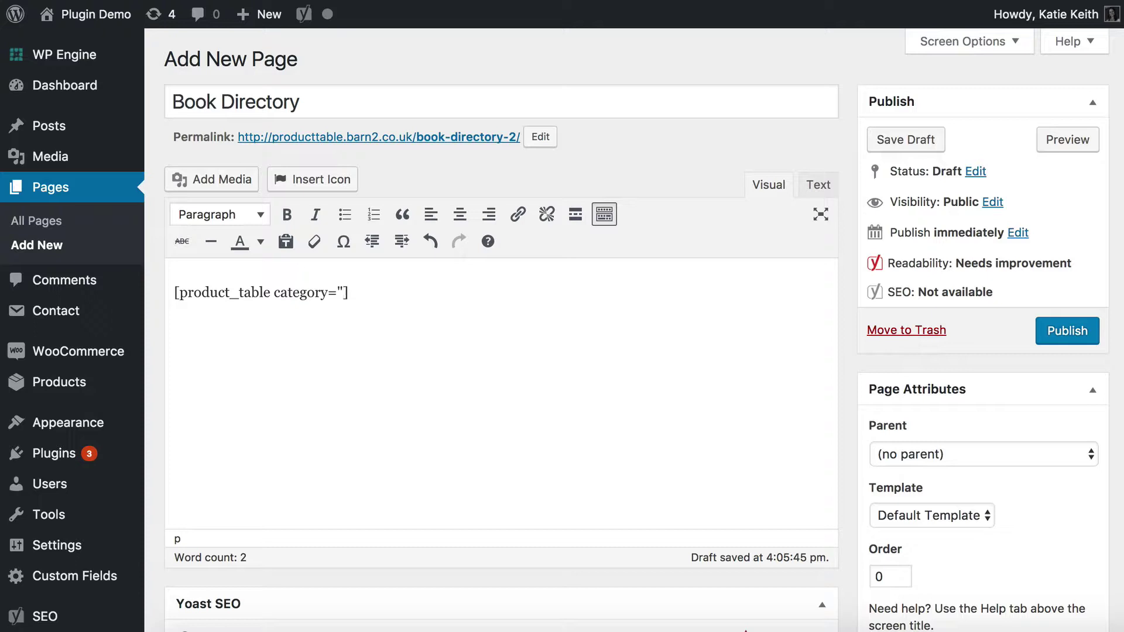
type("144\"")
mouse_move(41, 387)
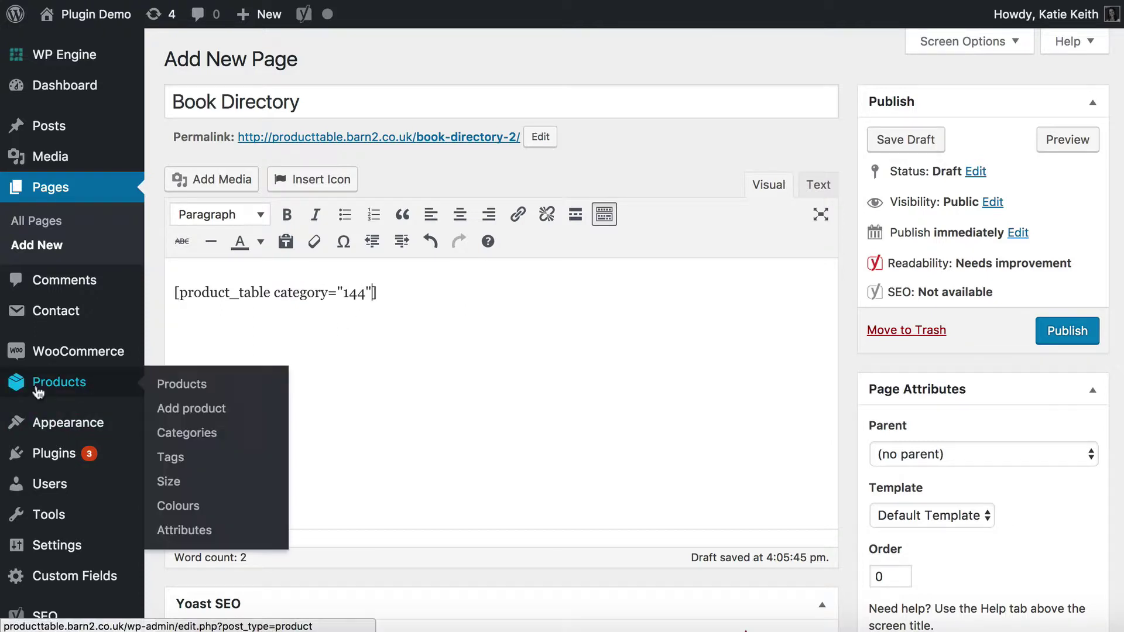
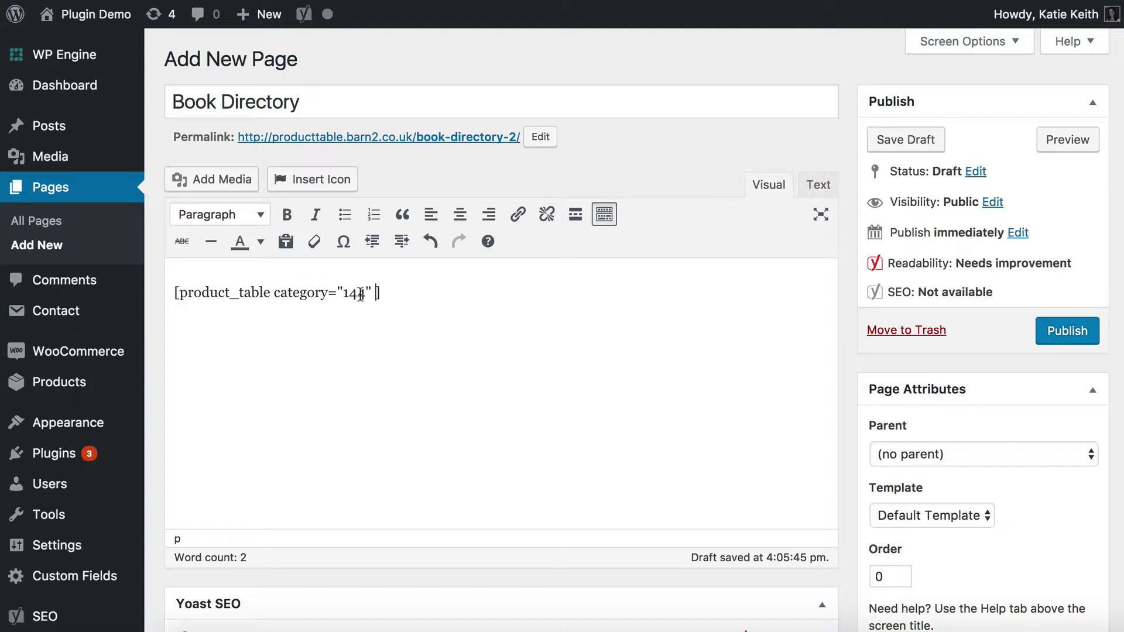
- Add a columns parameter to the product_table shortcode, starting its list with image,name,short-description
type("column")
type("s=")
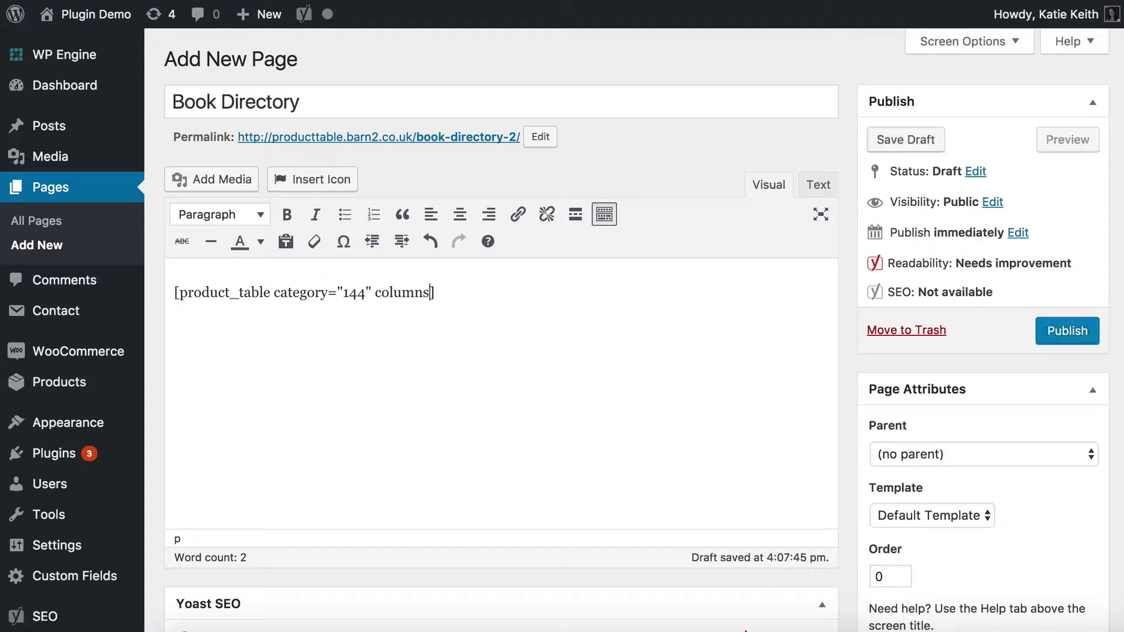
type("\"")
type("image")
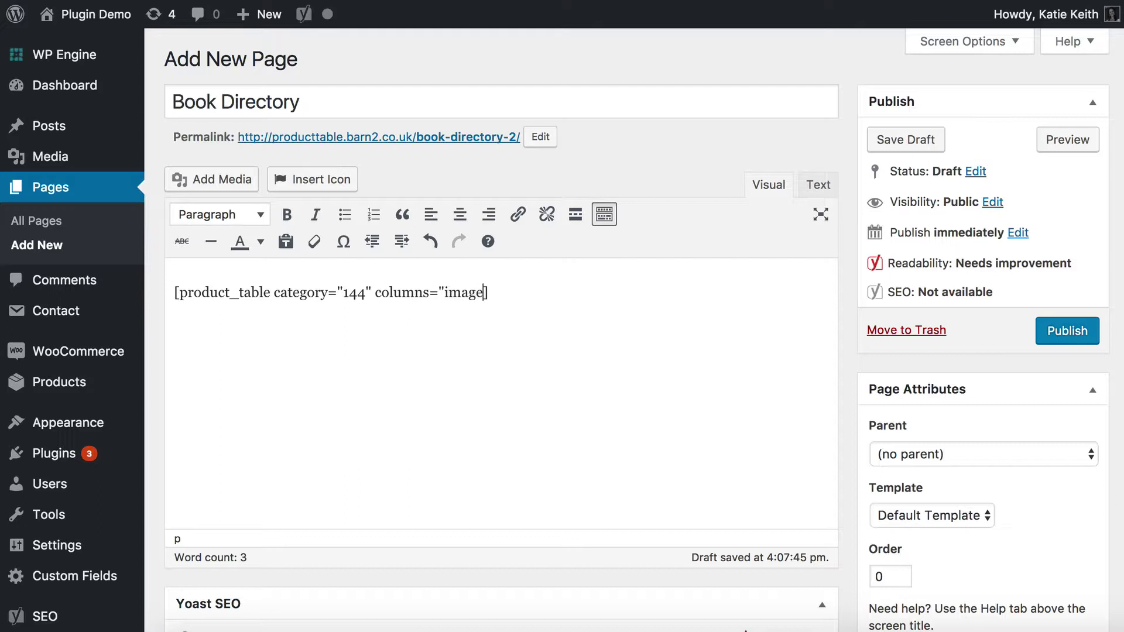
type(",name,")
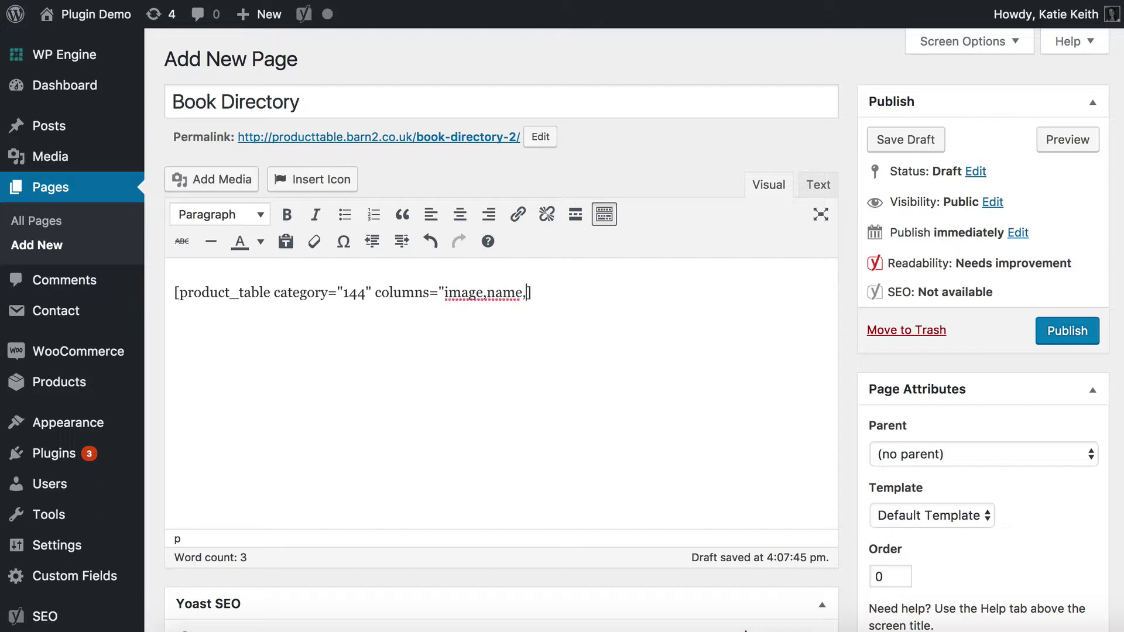
type("short-descriptio")
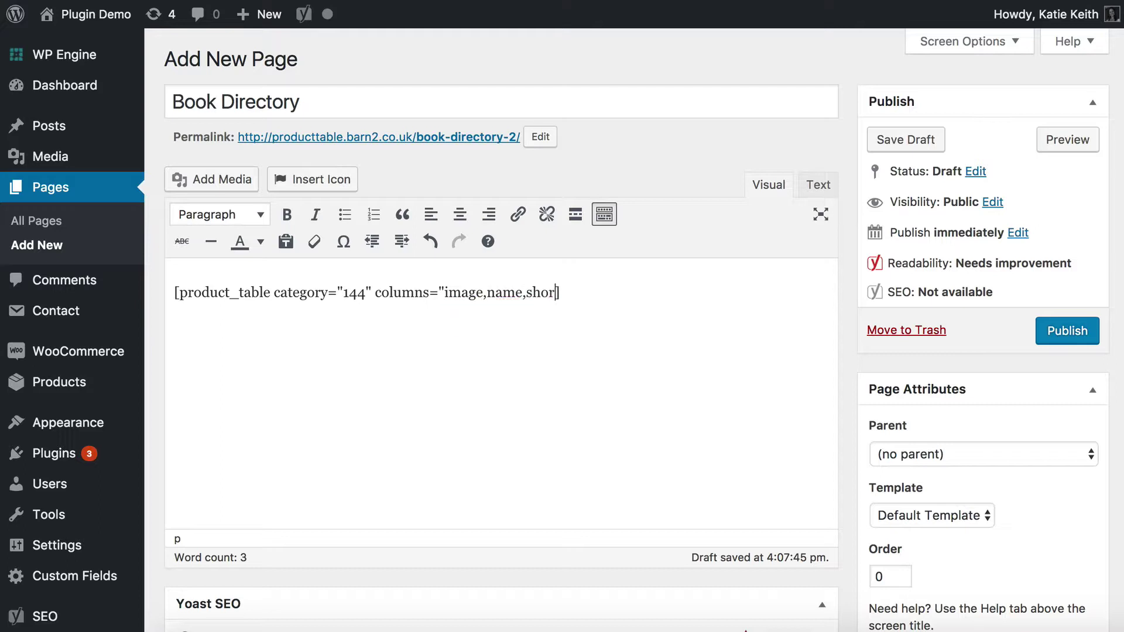
type("n]")
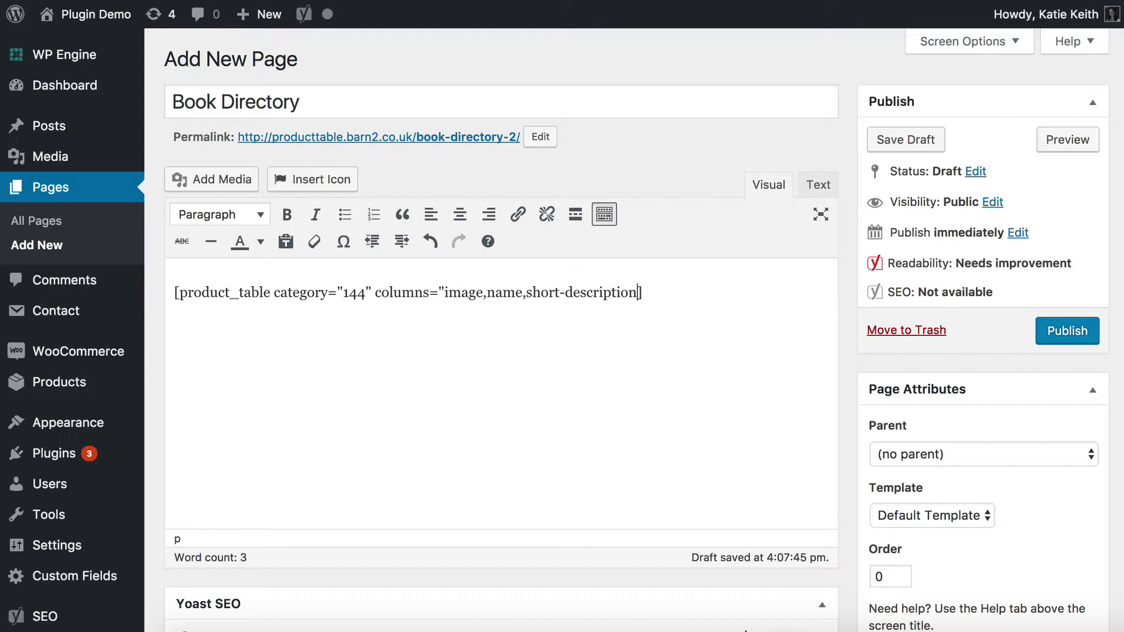
- Continue the shortcode's columns list with price and tags:Author after short-description
double_click(595, 291)
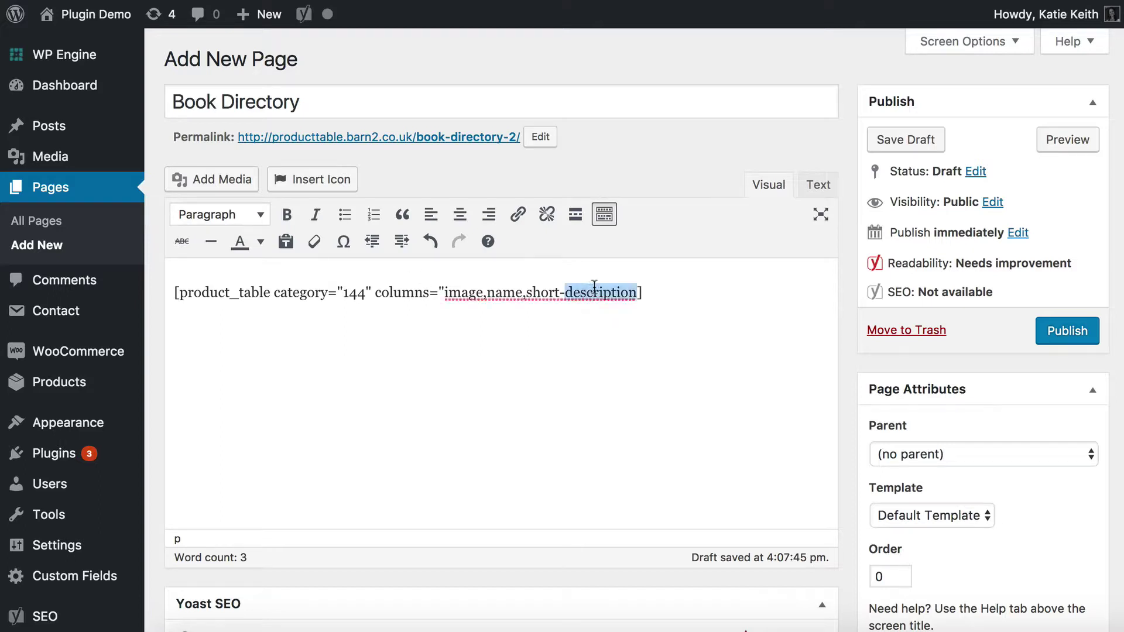
left_click(638, 291)
type(",")
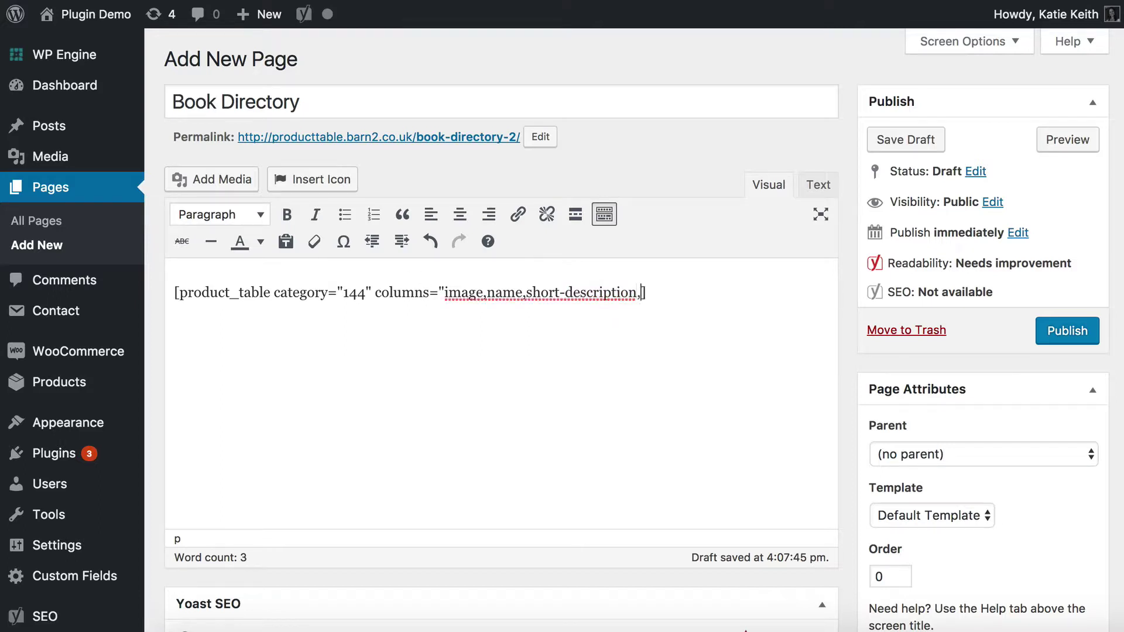
type("price,")
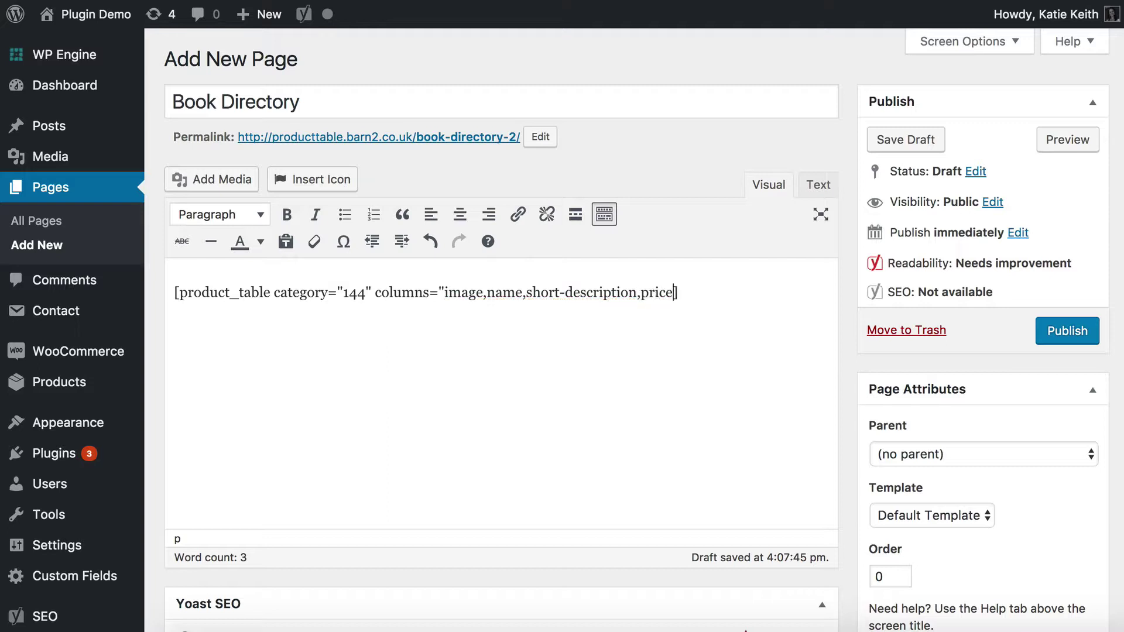
type("tags")
type(":")
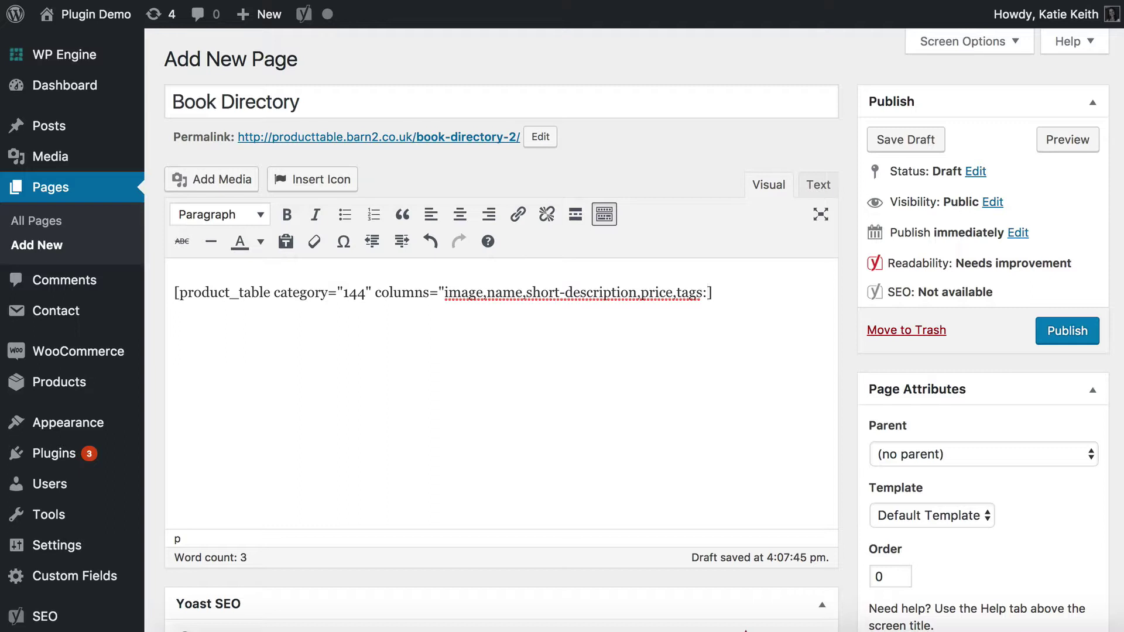
type("Author")
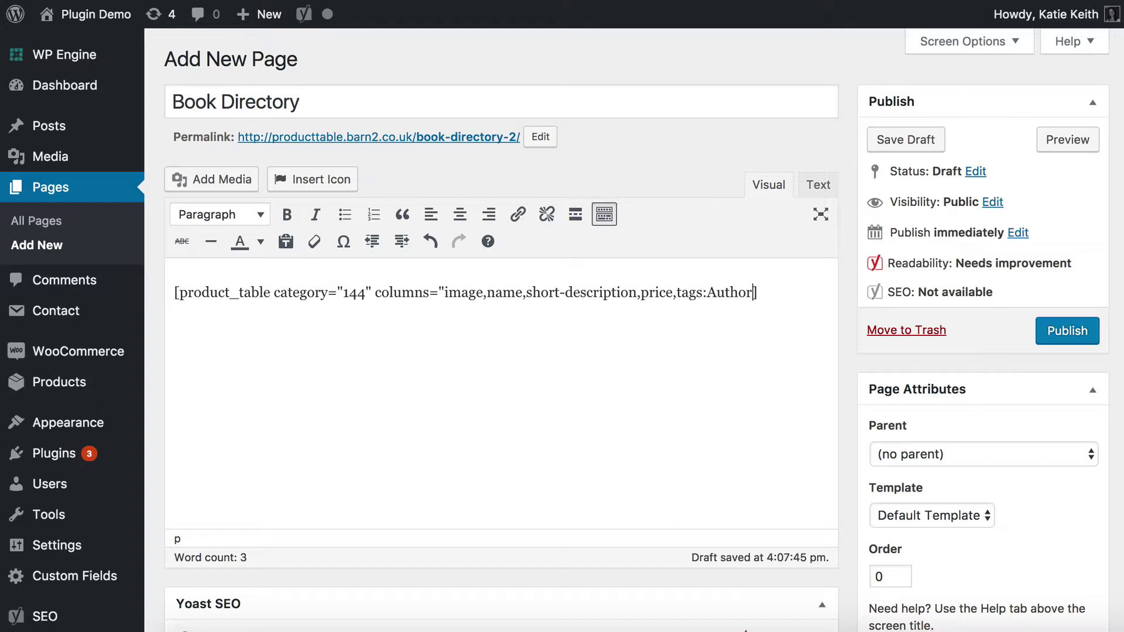
- Append add-to-cart to the shortcode's columns list and close the value with a quotation mark
type(",")
type("add-ca")
key("BackSpace")
key("BackSpace")
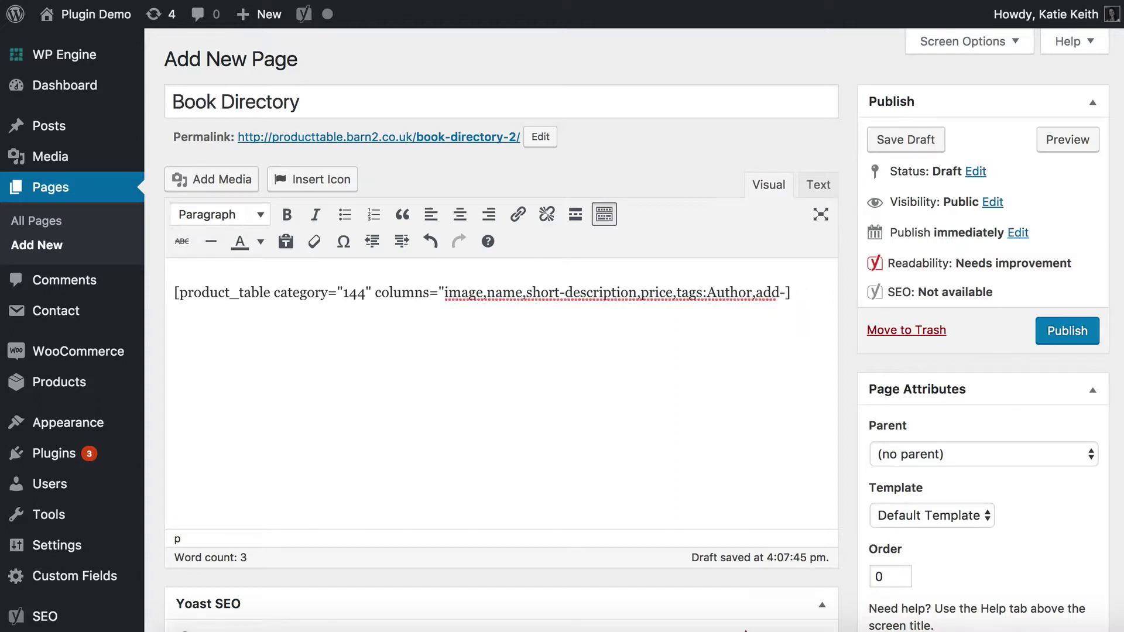
type("to")
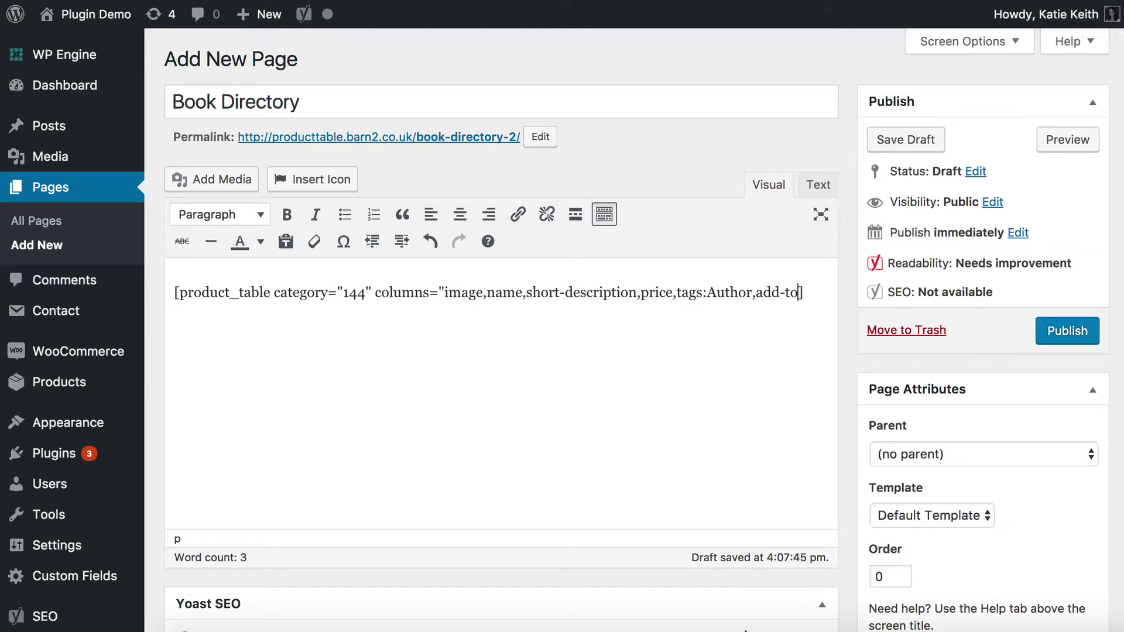
type("-cart\"")
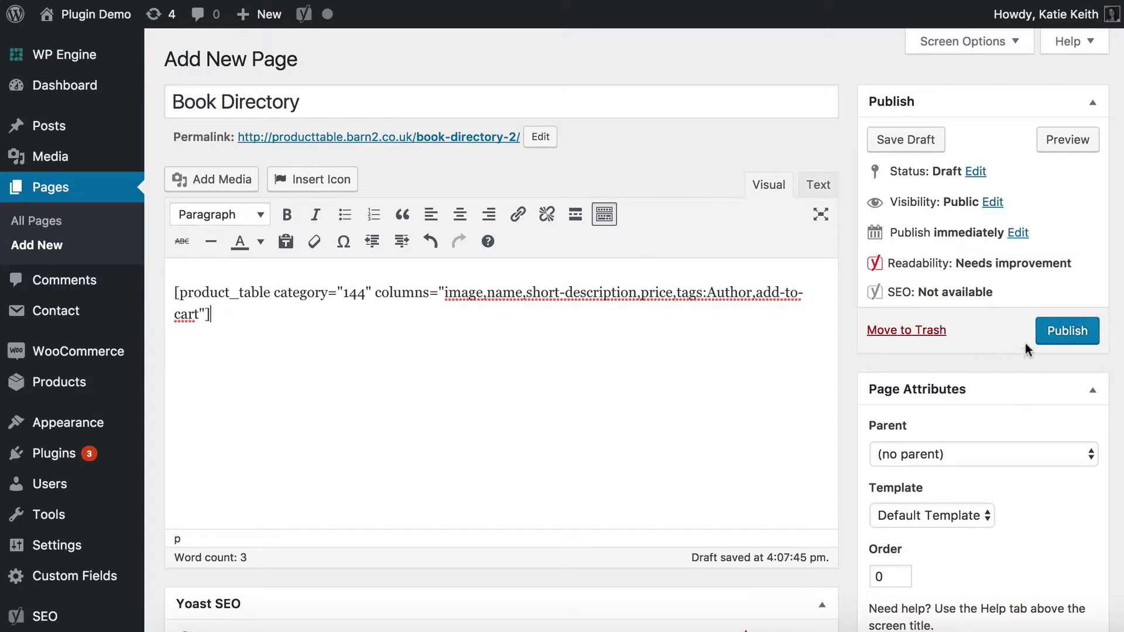
- Publish the Book Directory page and view it on the live site
left_click(1064, 341)
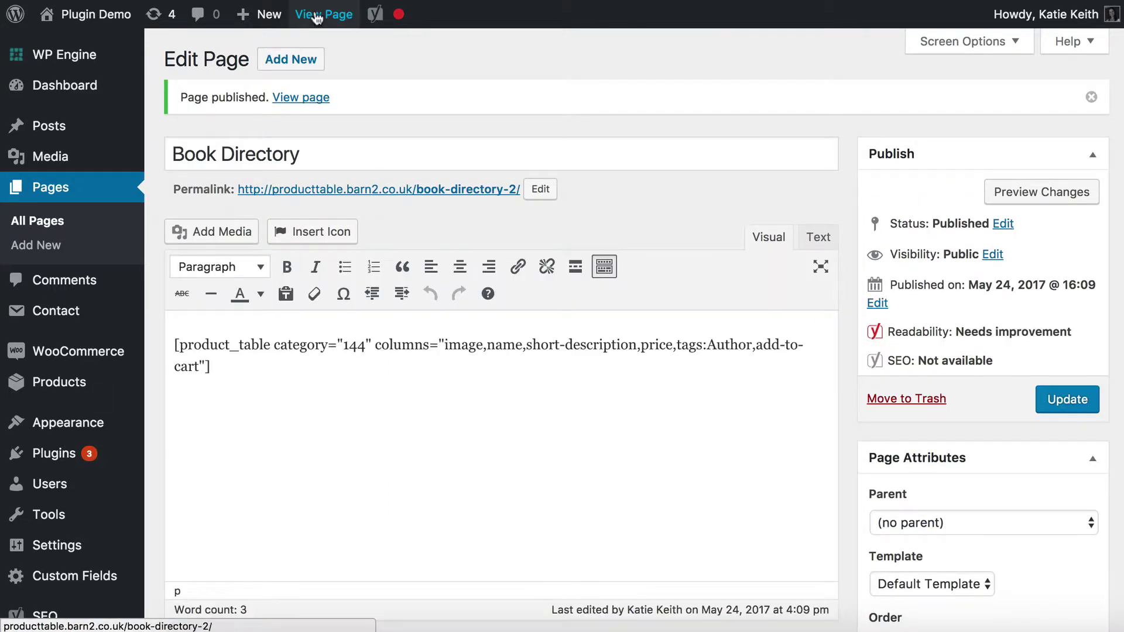
left_click(316, 15)
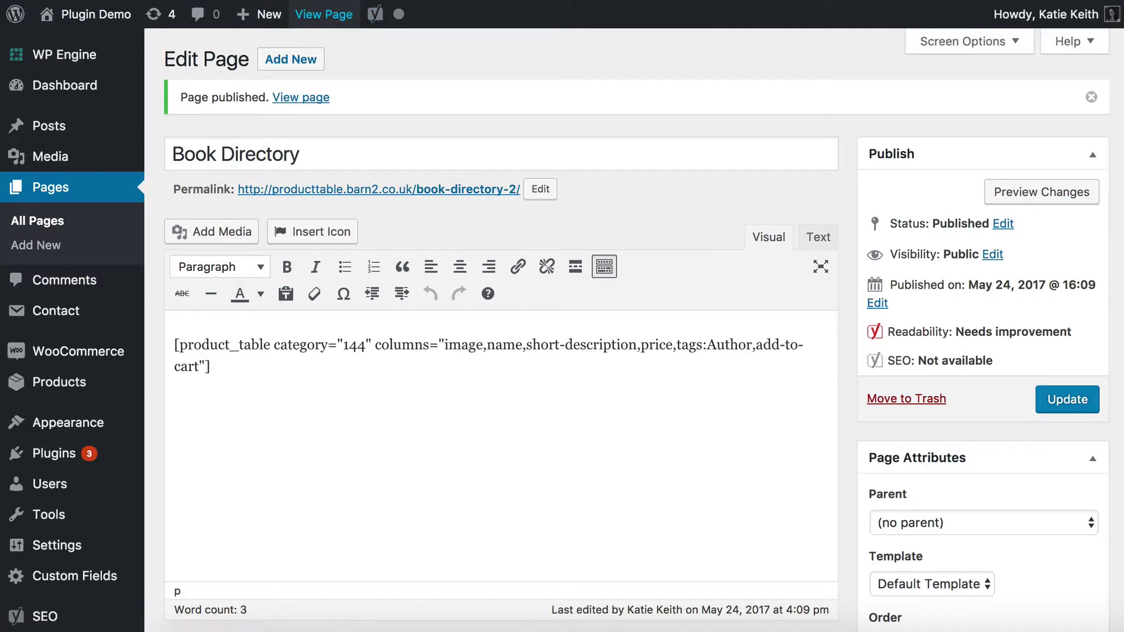
- Examine the published book table and its choices for the number of products shown
scroll(556, 403, "down", 5)
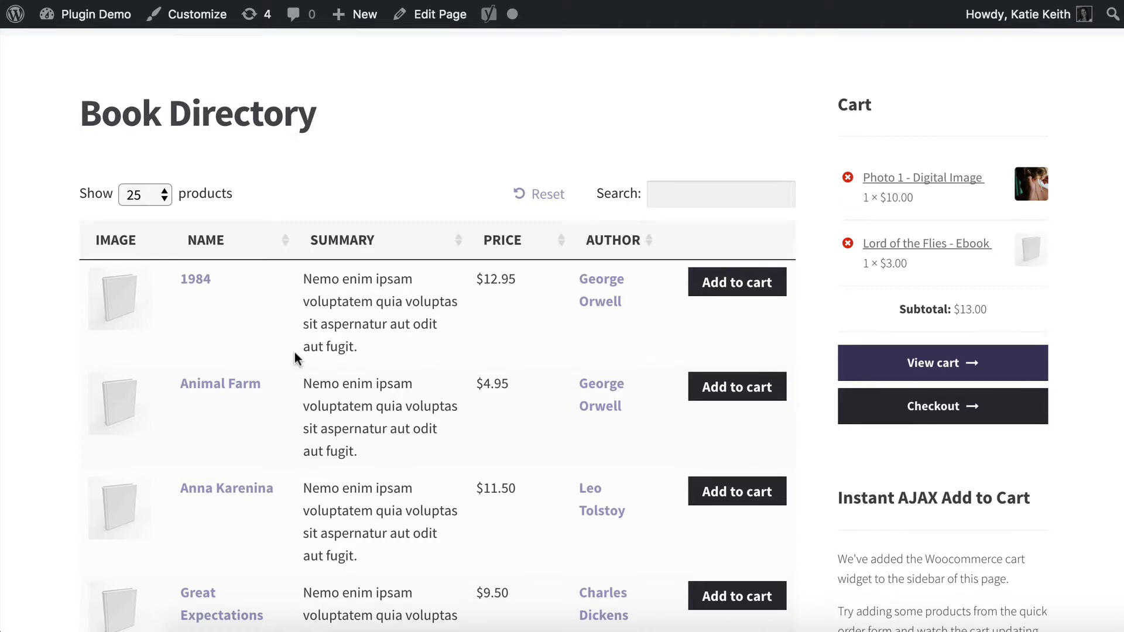
scroll(295, 354, "down", 1)
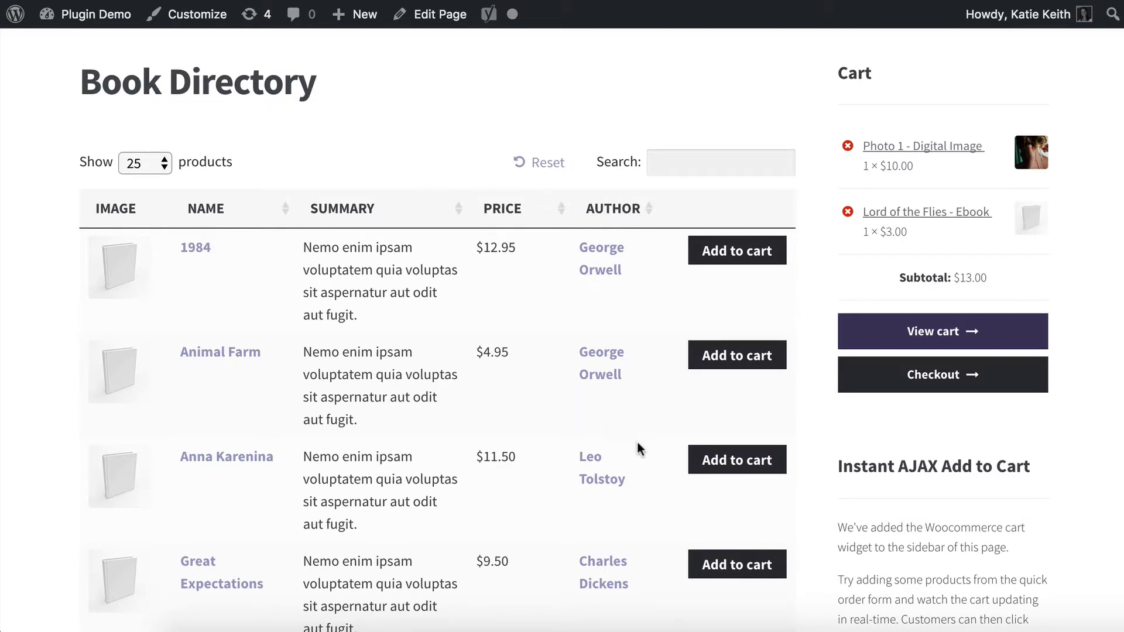
scroll(637, 440, "down", 5)
scroll(637, 440, "down", 5)
scroll(635, 437, "up", 8)
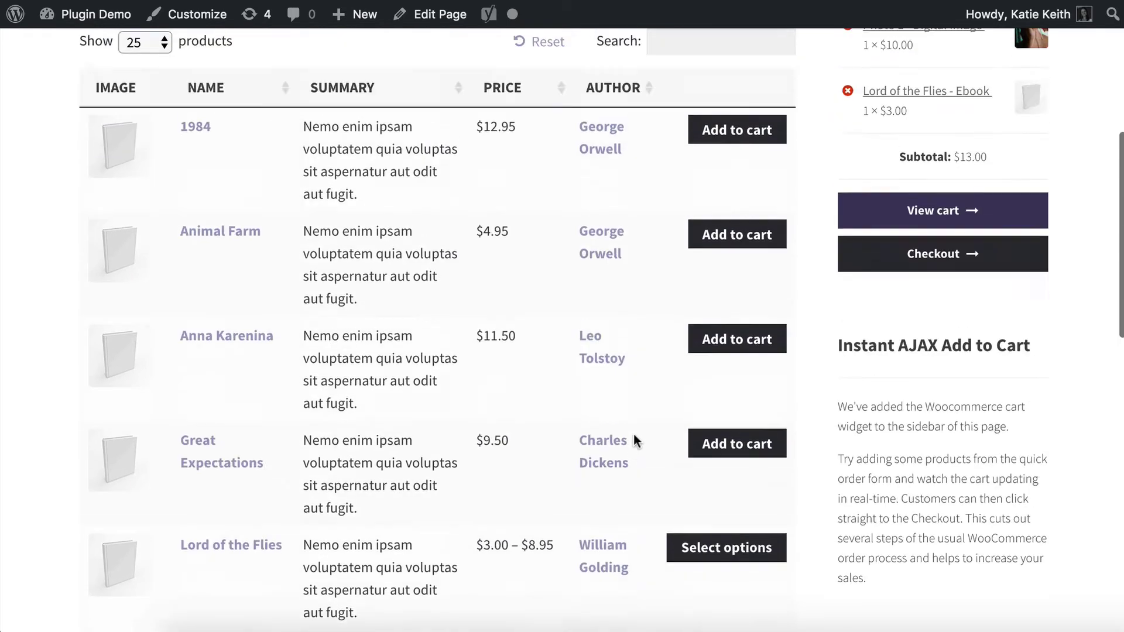
scroll(633, 433, "up", 3)
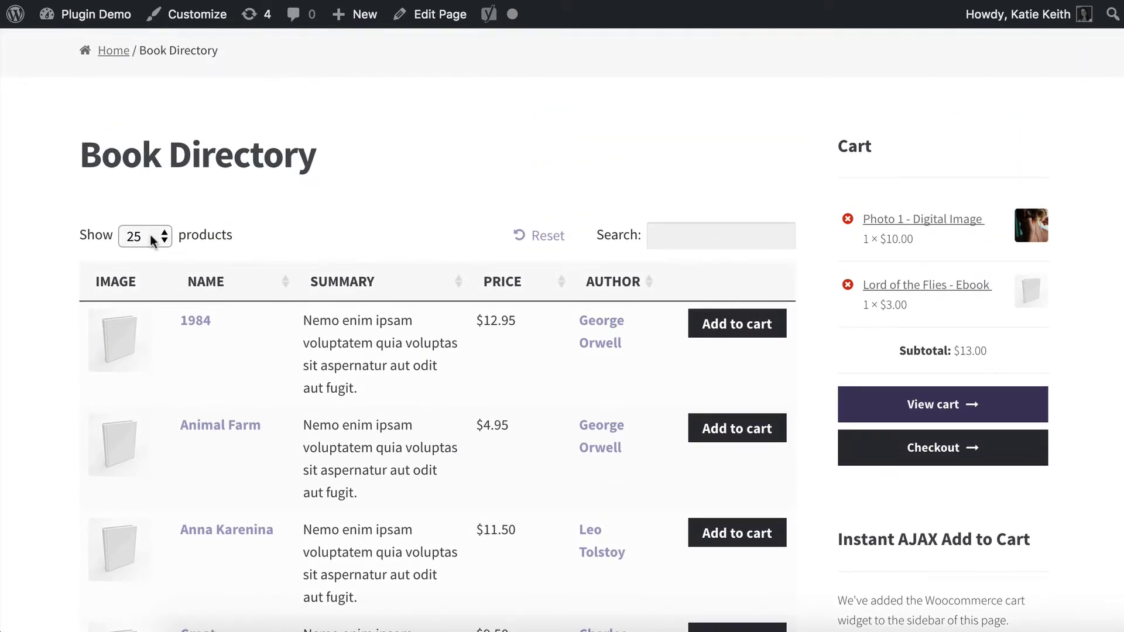
left_click(611, 236)
left_click(161, 237)
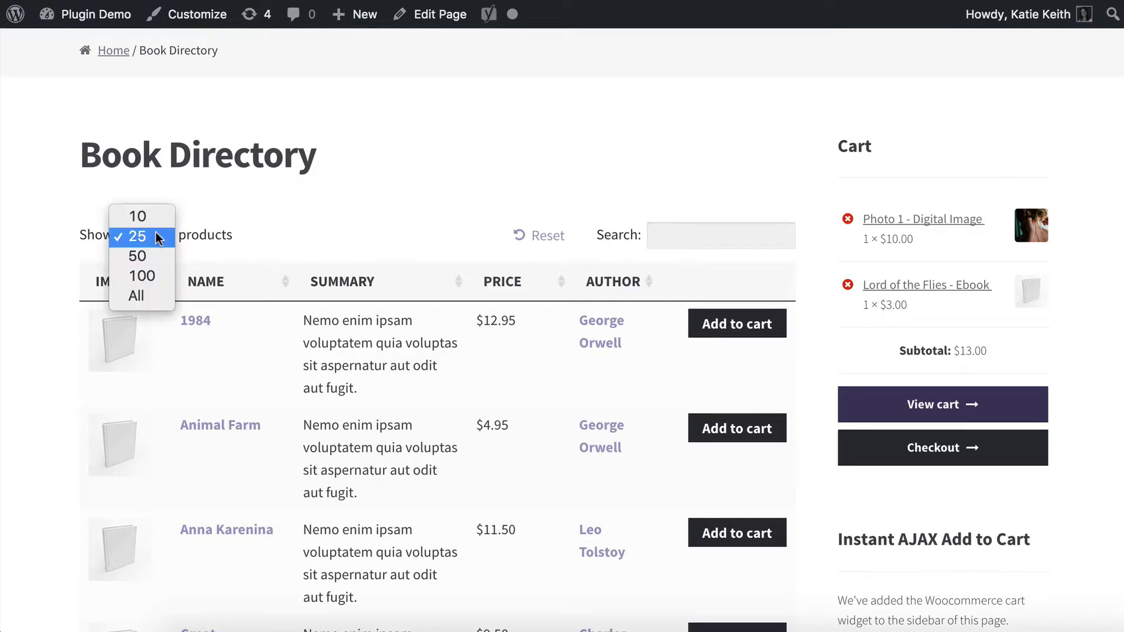
left_click(214, 236)
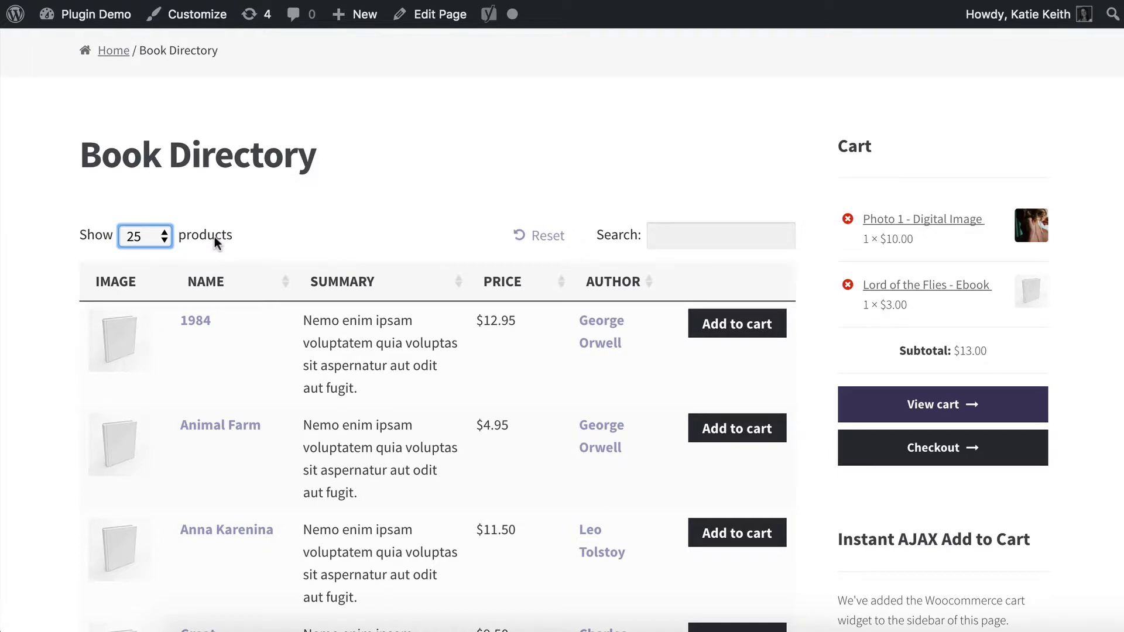
- Highlight the prices of Lord of the Flies, Great Expectations and Animal Farm to compare variable and simple products
scroll(465, 425, "down", 5)
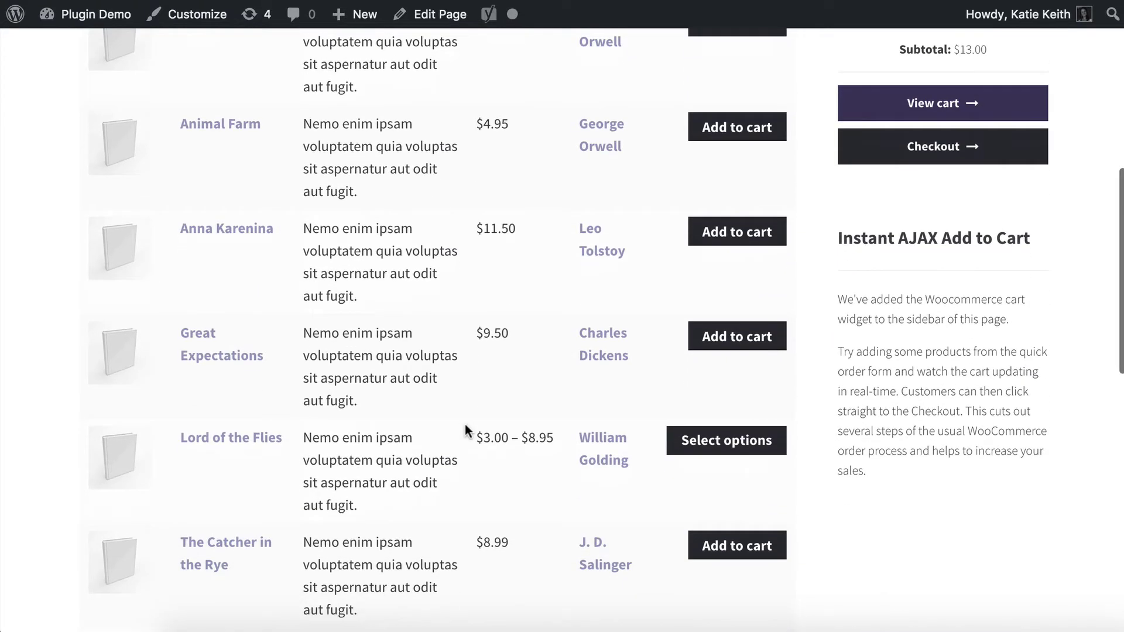
scroll(480, 436, "up", 1)
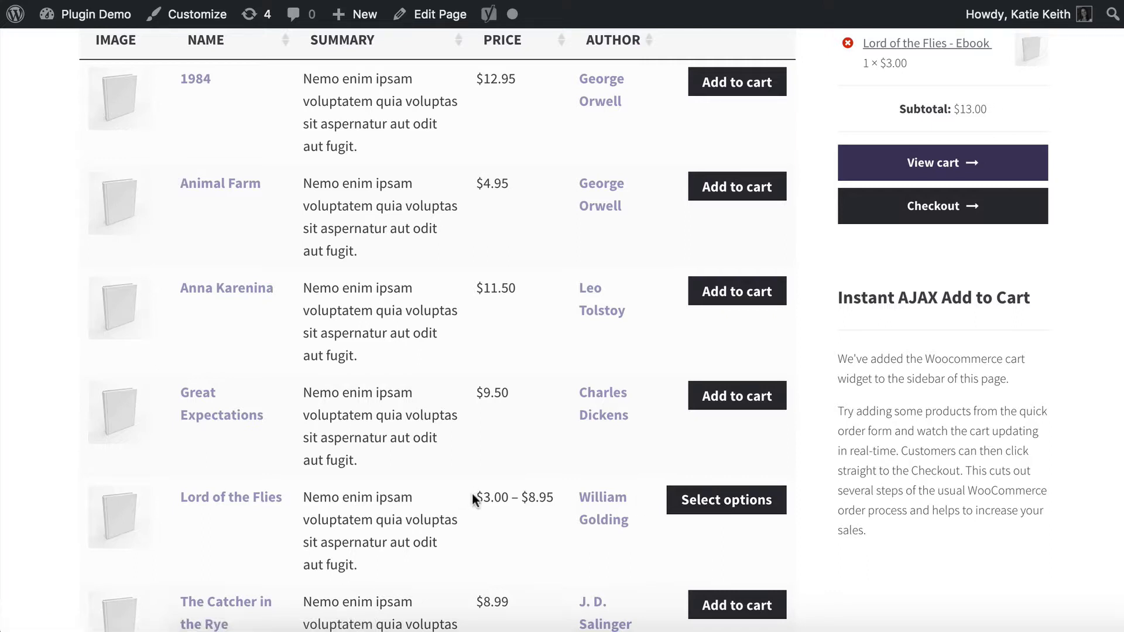
left_click_drag(474, 497, 552, 502)
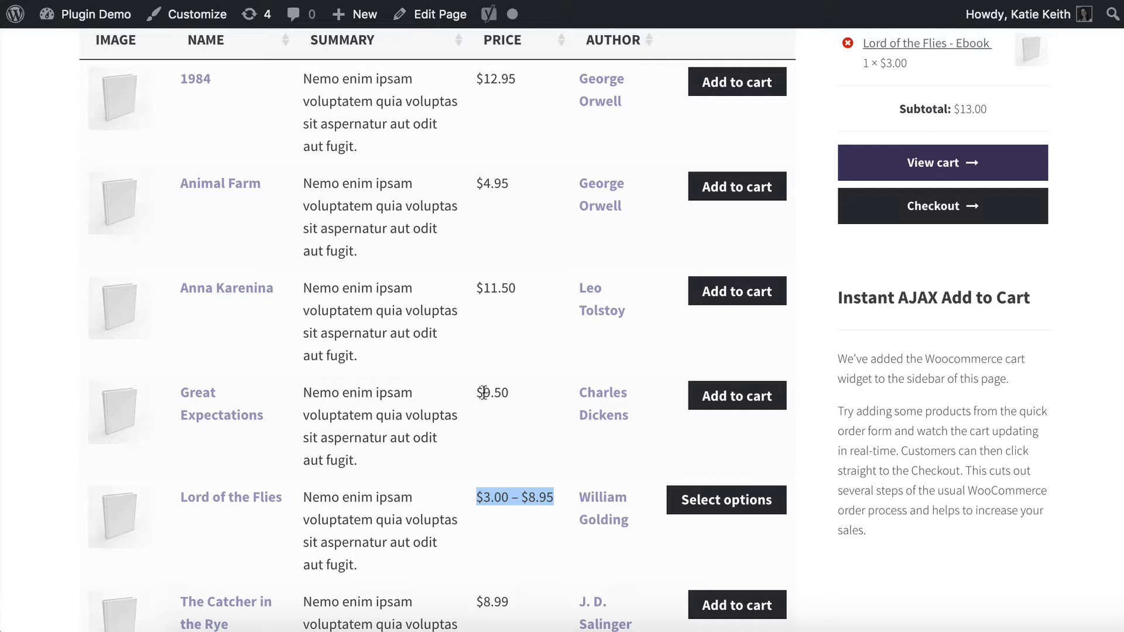
left_click_drag(477, 393, 520, 392)
left_click_drag(476, 184, 511, 184)
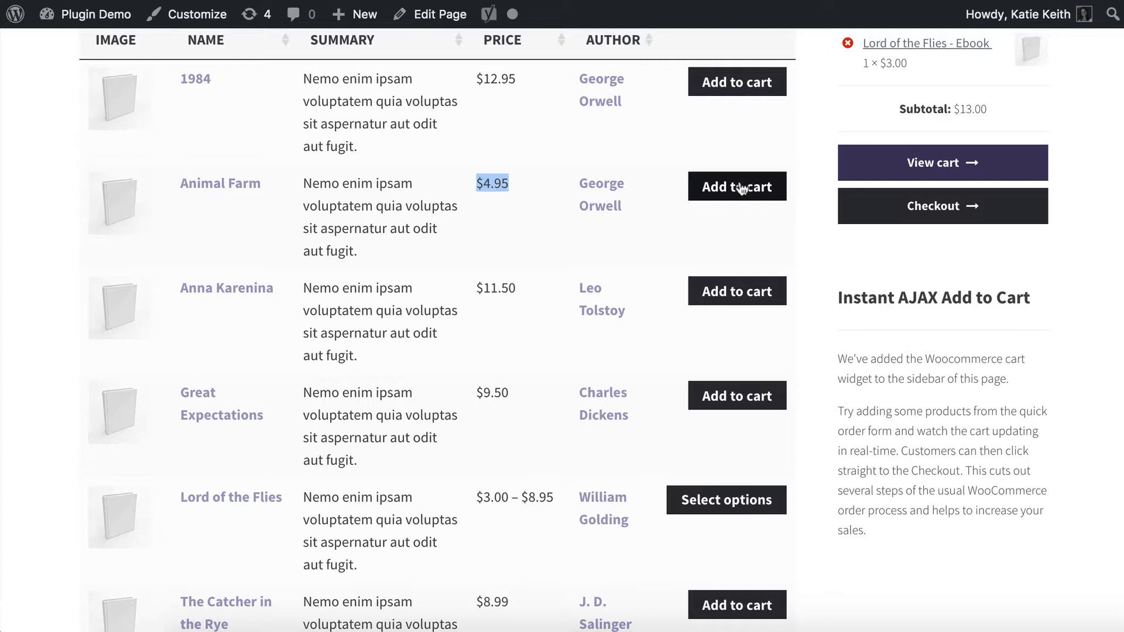
left_click_drag(476, 498, 553, 499)
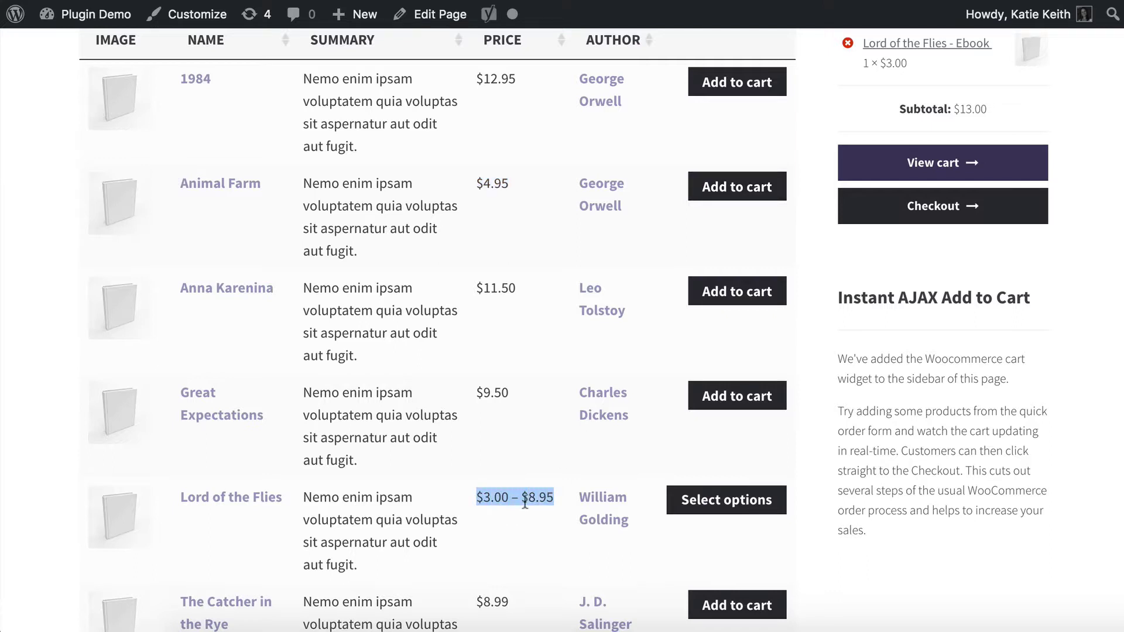
- Open the options for Lord of the Flies, choose the Paperback format and add it to the cart
left_click(701, 507)
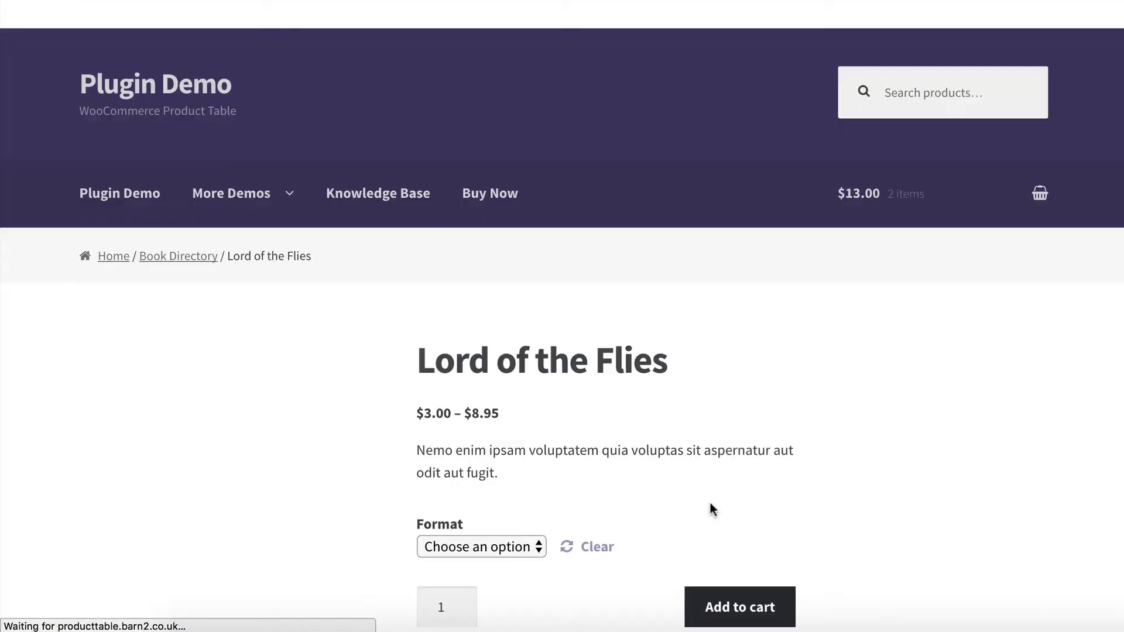
scroll(702, 509, "down", 3)
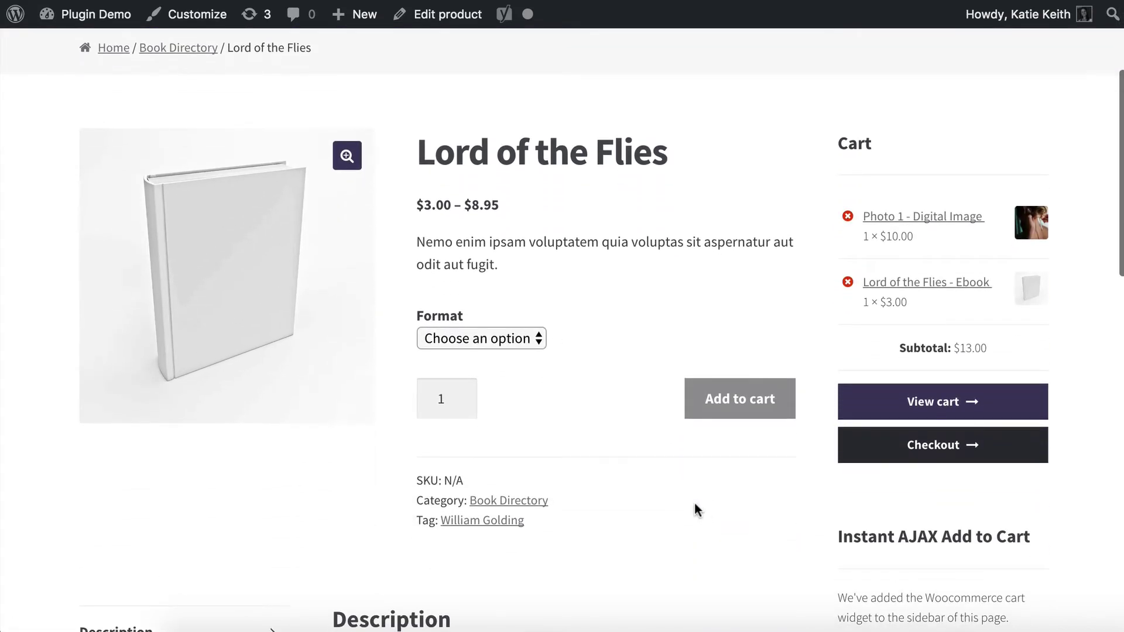
left_click(497, 339)
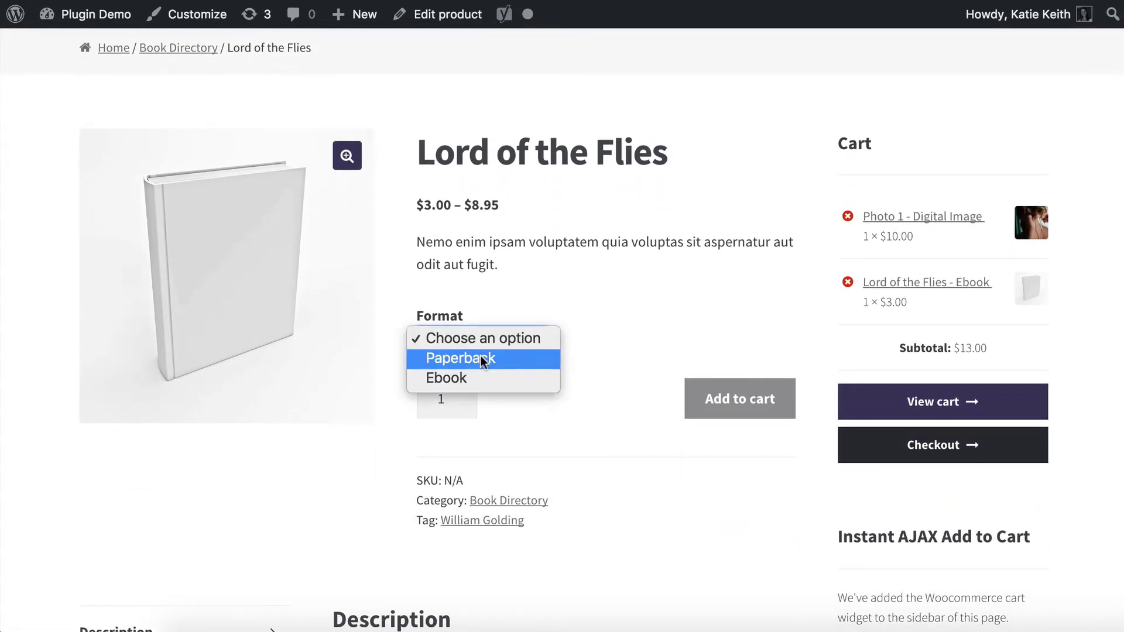
left_click(488, 360)
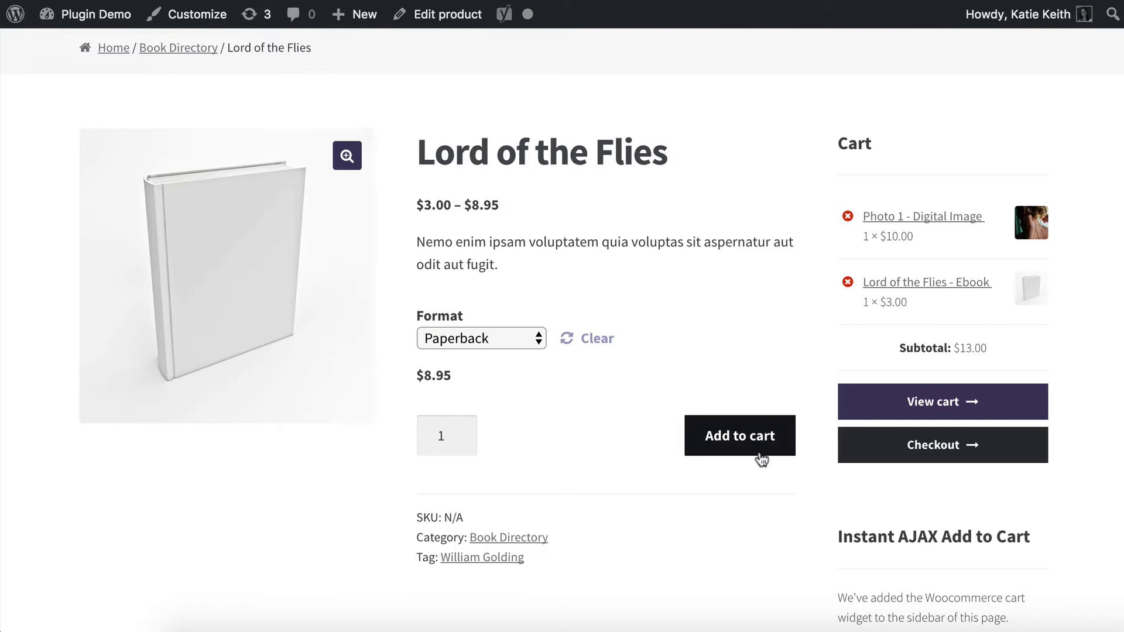
left_click(761, 460)
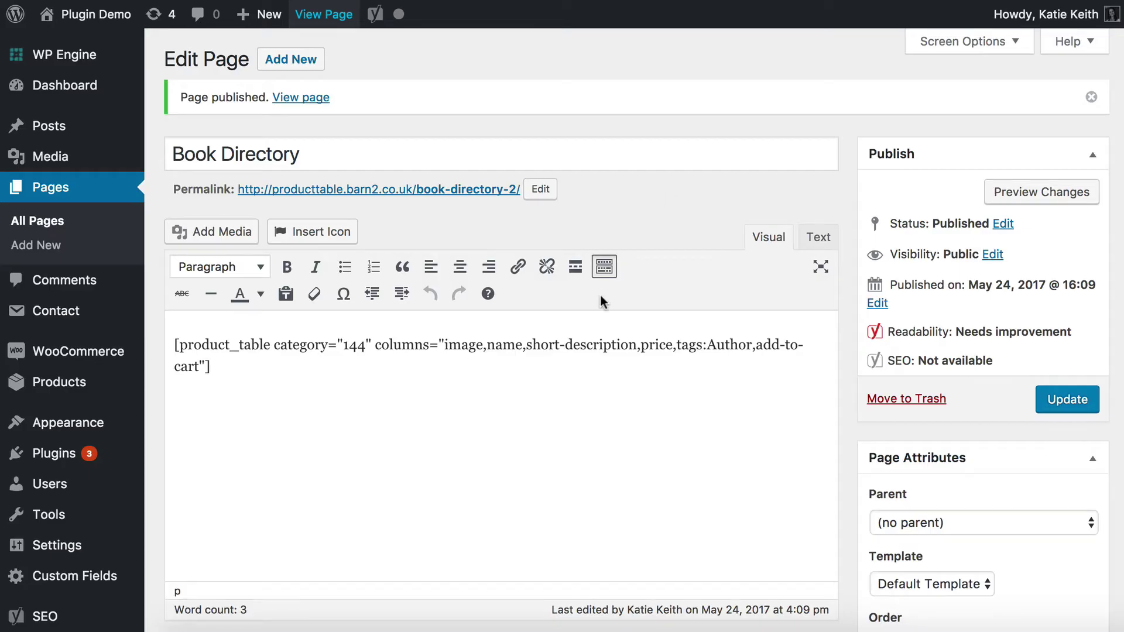
- Set the Book Directory page's template to Full width in its page settings
scroll(931, 562, "down", 5)
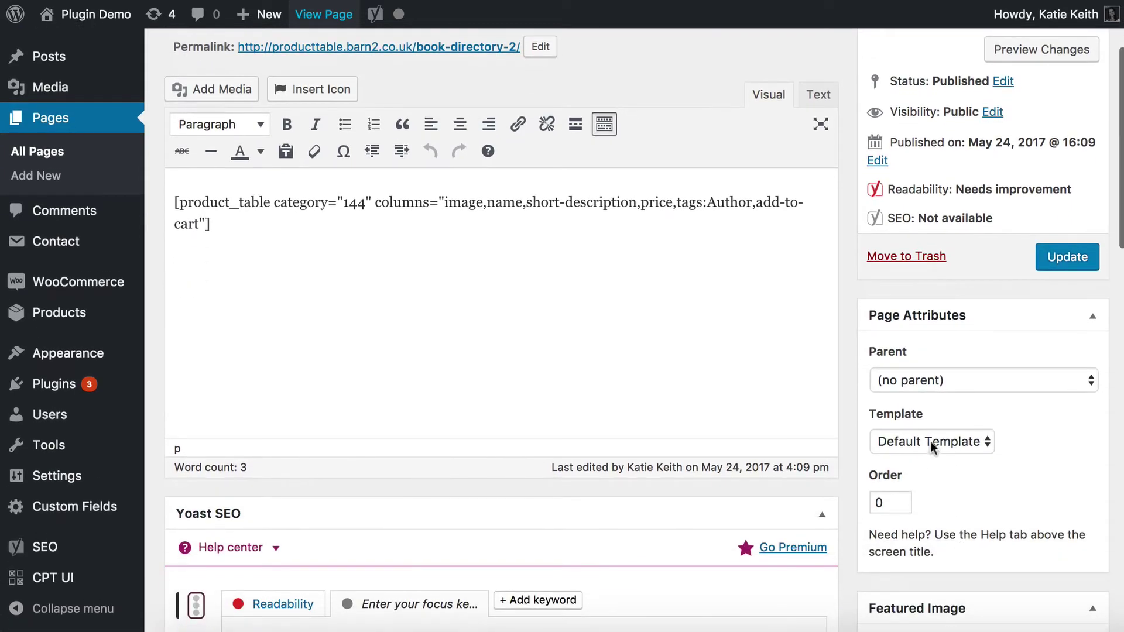
left_click(919, 437)
left_click(913, 458)
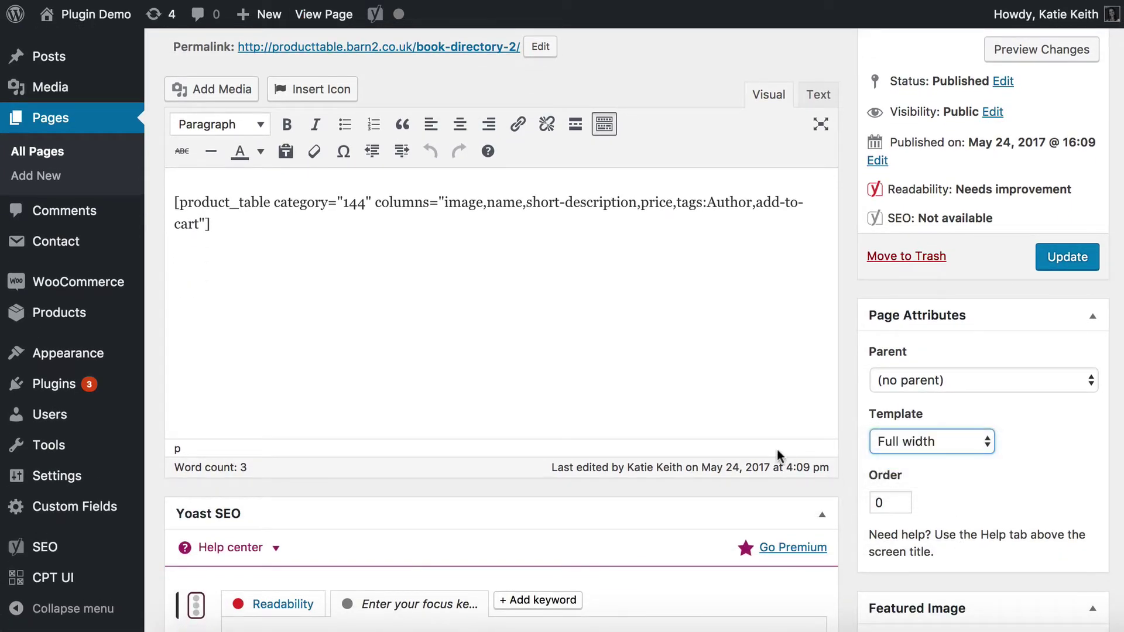
- Add variations="true" to the end of the product table shortcode and update the Book Directory page
scroll(778, 451, "up", 3)
scroll(778, 451, "up", 2)
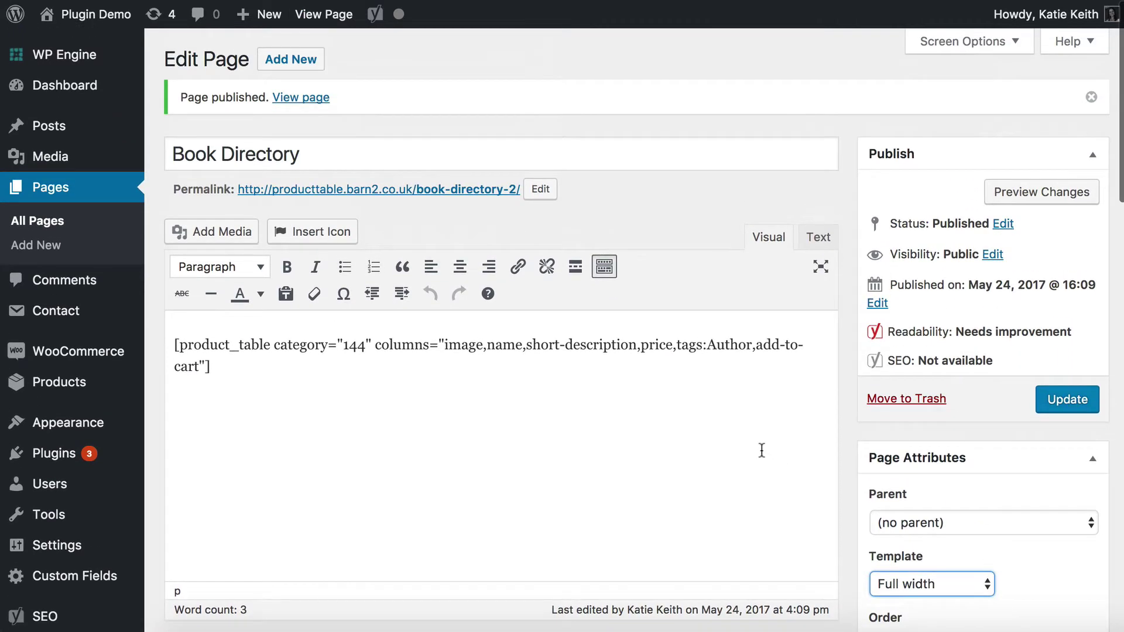
left_click(203, 366)
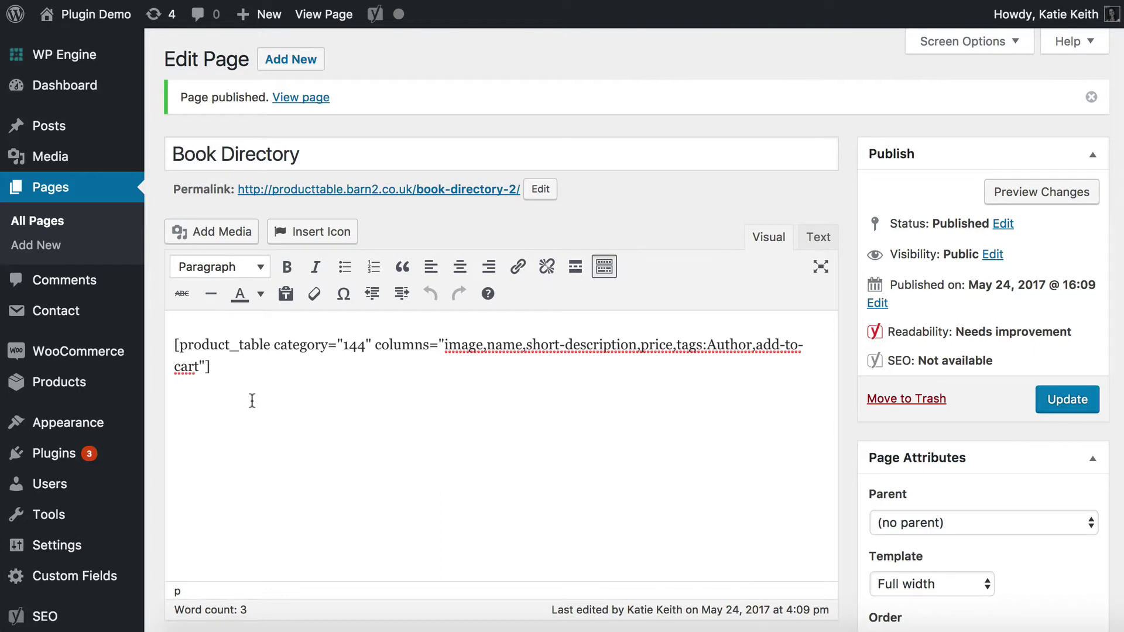
type("variations=\"true")
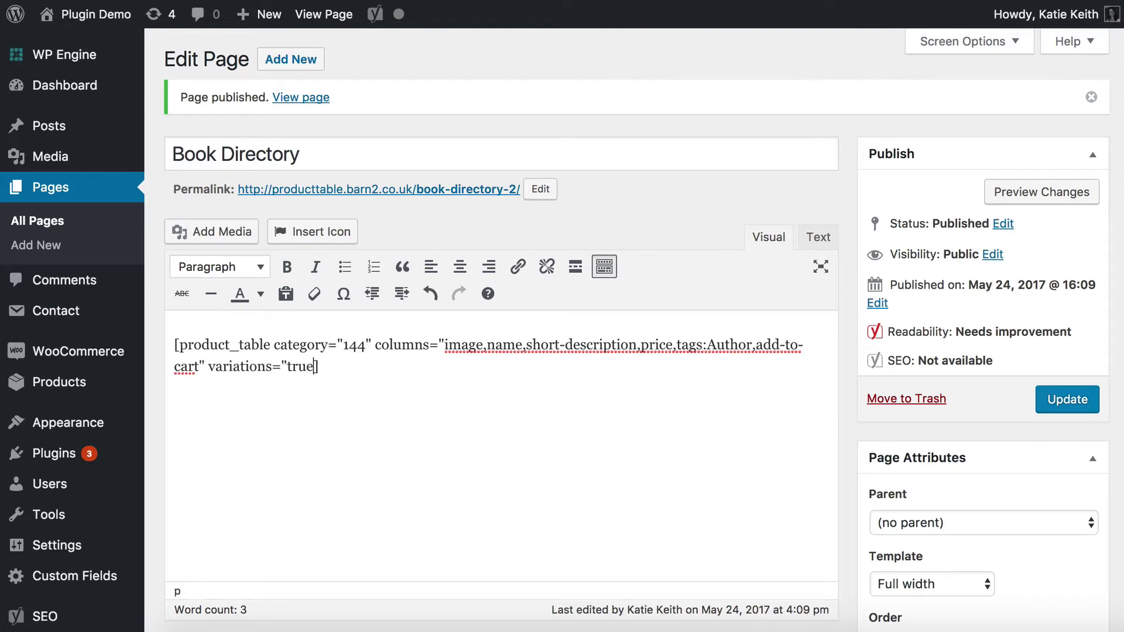
type("\"")
left_click(1053, 400)
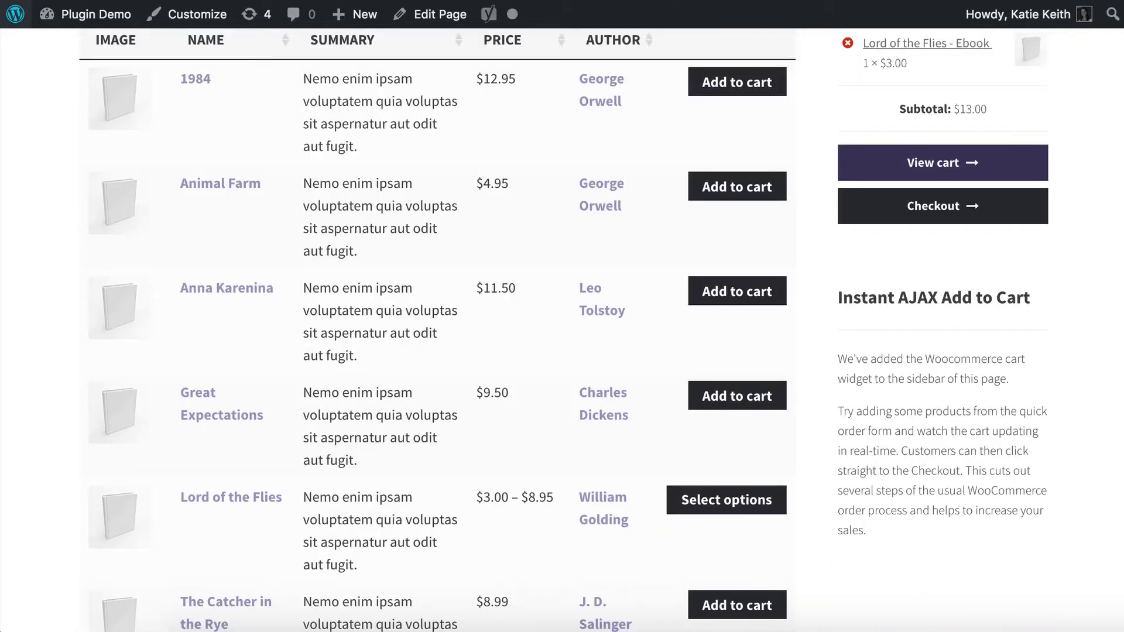
- Reload the live Book Directory page and try the format choices for Lord of the Flies, settling on Paperback
left_click(916, 176)
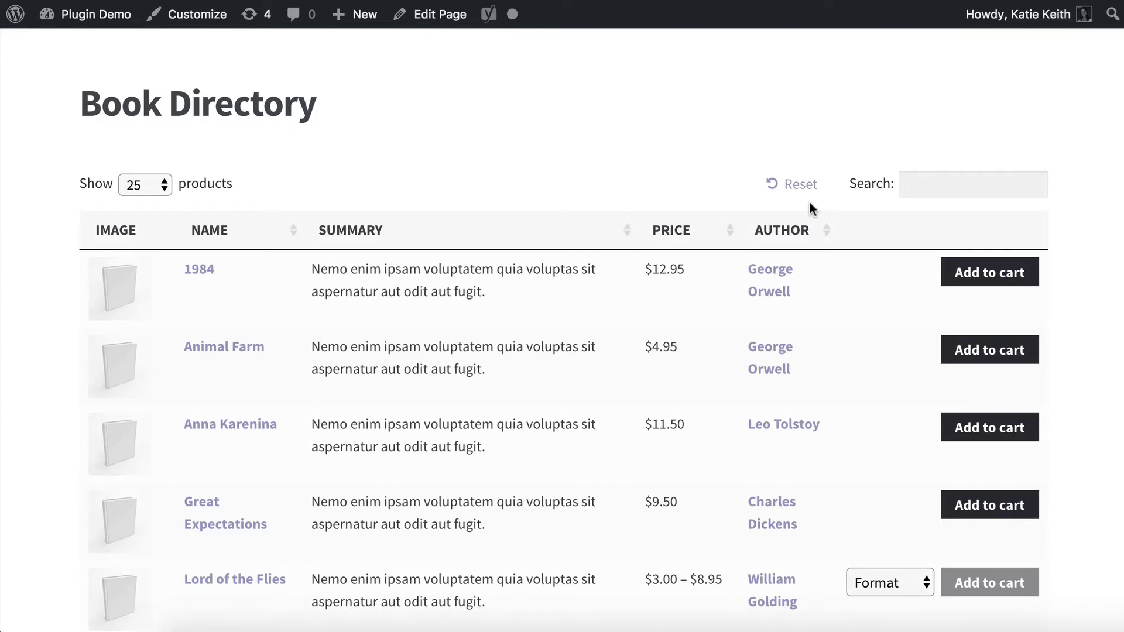
scroll(810, 202, "down", 1)
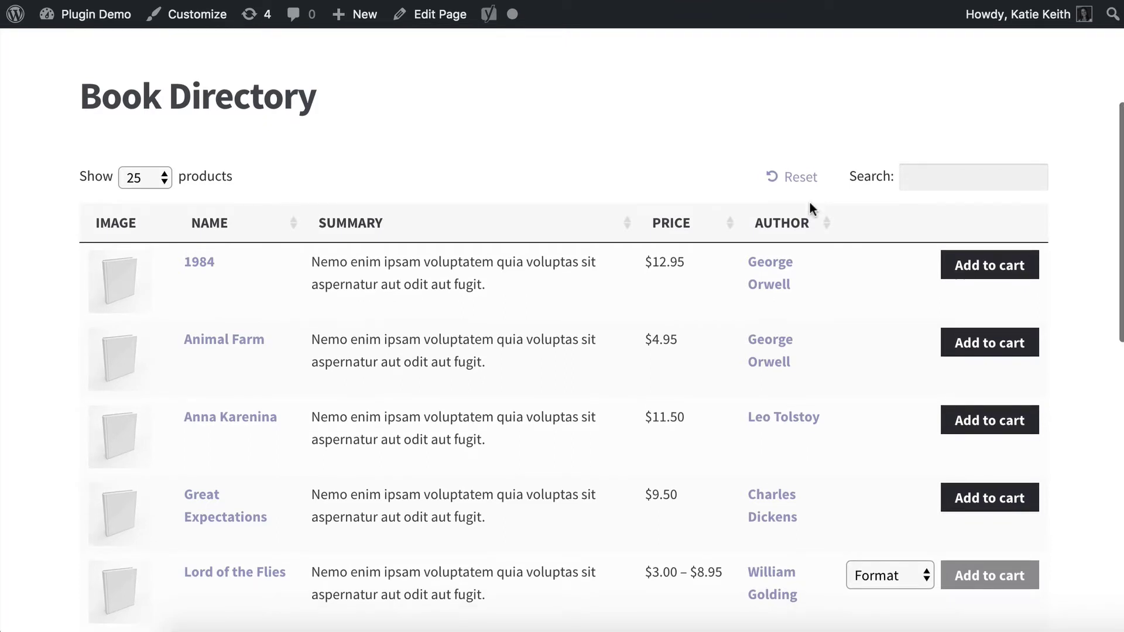
scroll(820, 231, "down", 1)
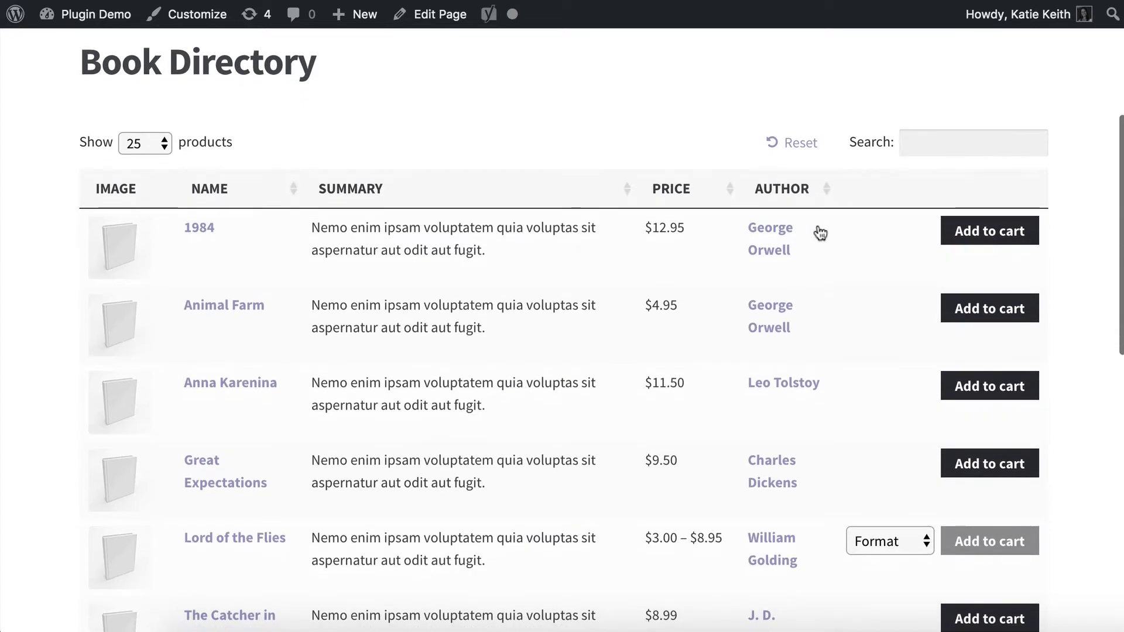
scroll(823, 235, "down", 3)
scroll(823, 230, "down", 3)
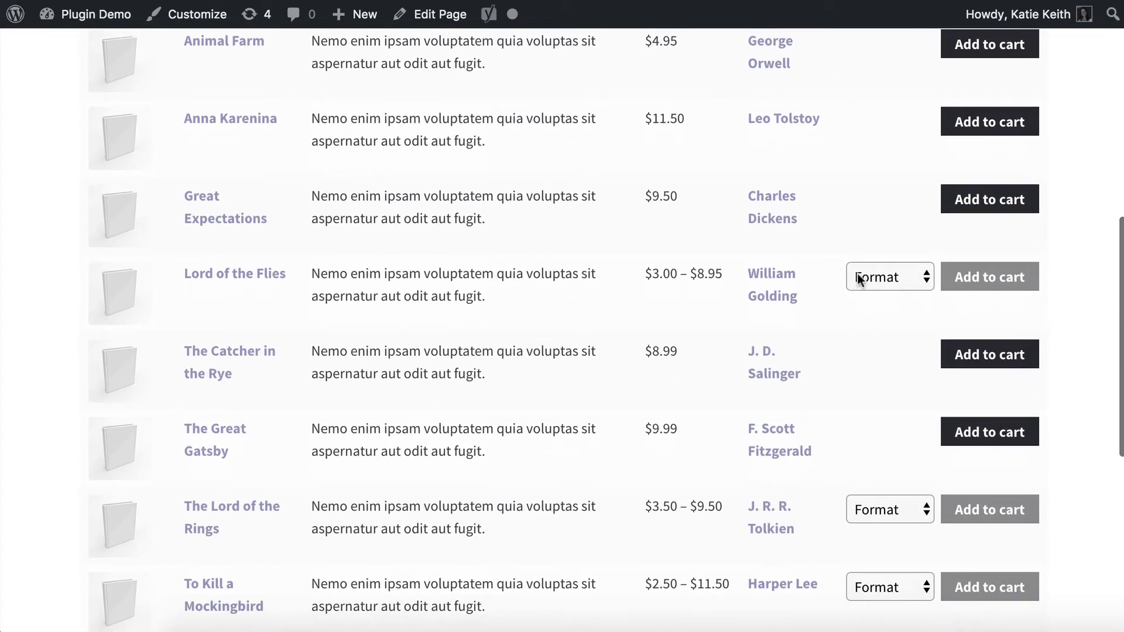
left_click(877, 275)
left_click(878, 296)
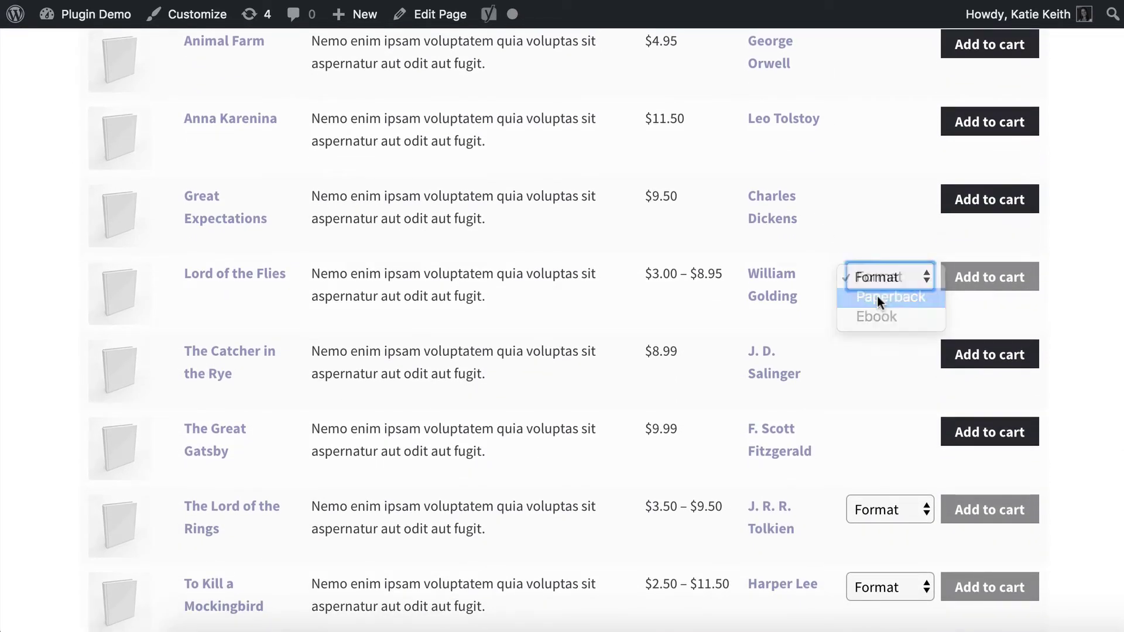
left_click(876, 279)
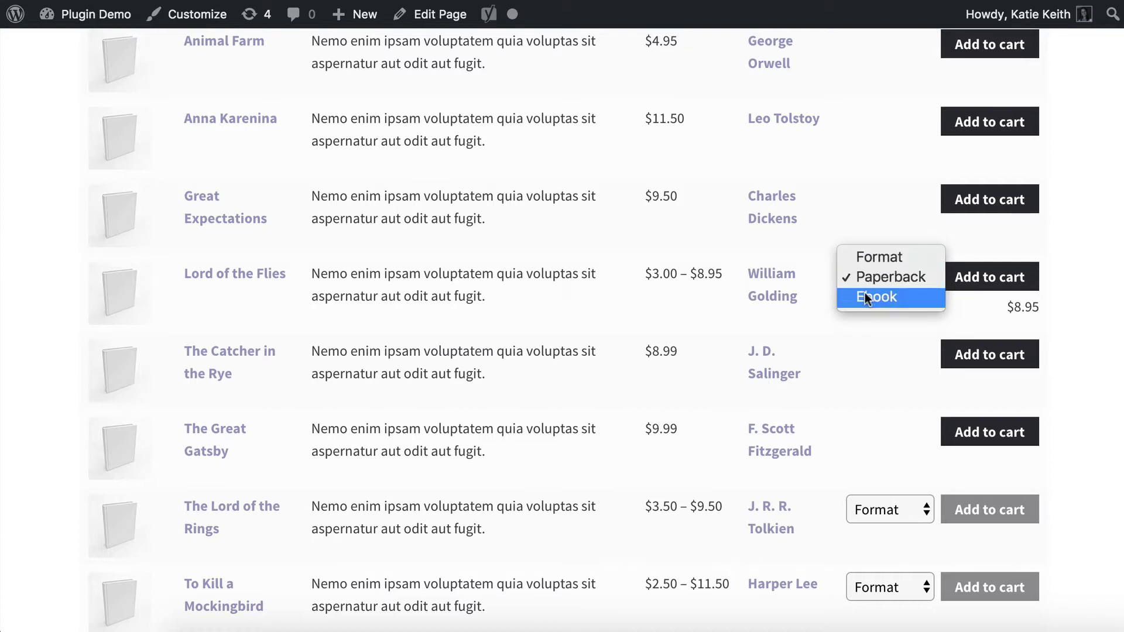
left_click(872, 258)
left_click(890, 278)
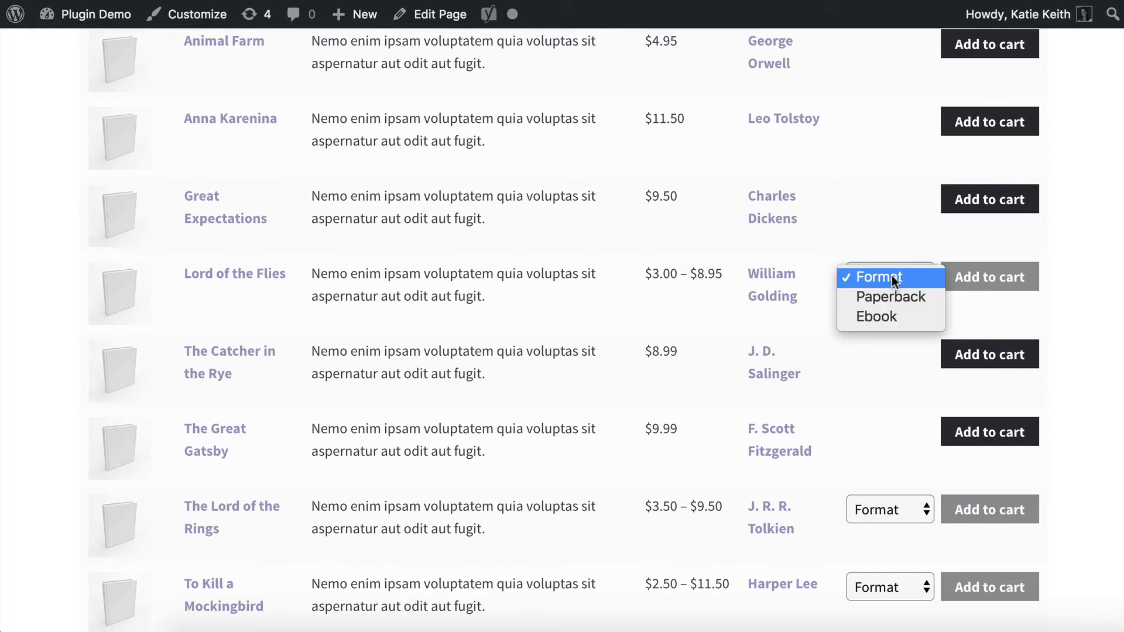
left_click(884, 294)
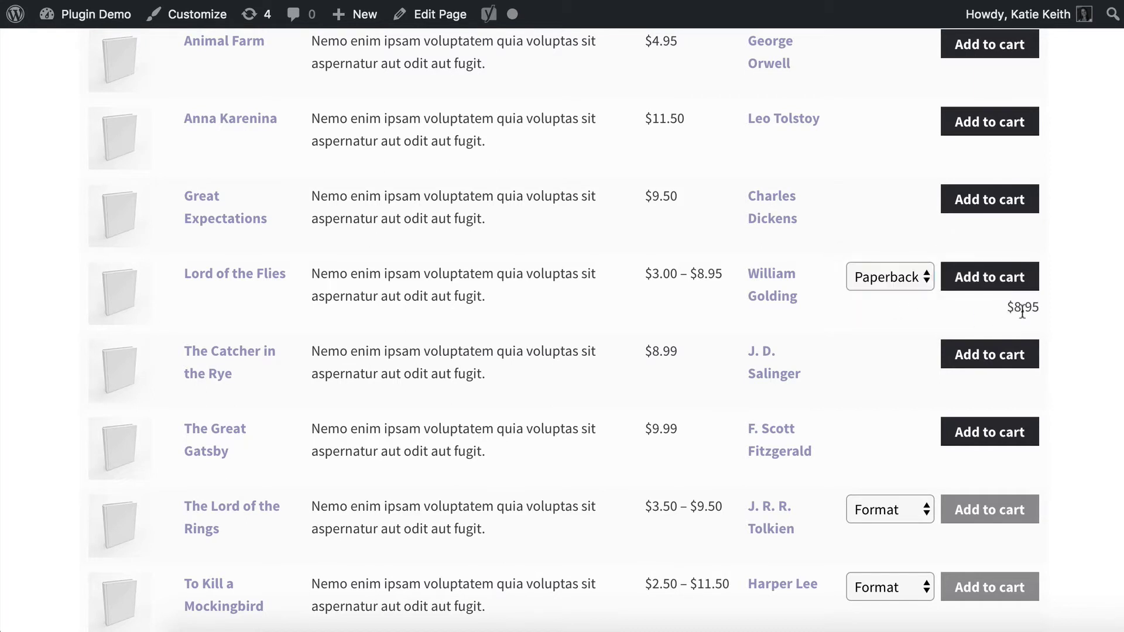
- Check the price shown for the Paperback of Lord of the Flies, and switch its format to Ebook
left_click_drag(999, 304, 969, 300)
left_click(965, 311)
left_click(891, 280)
left_click(884, 299)
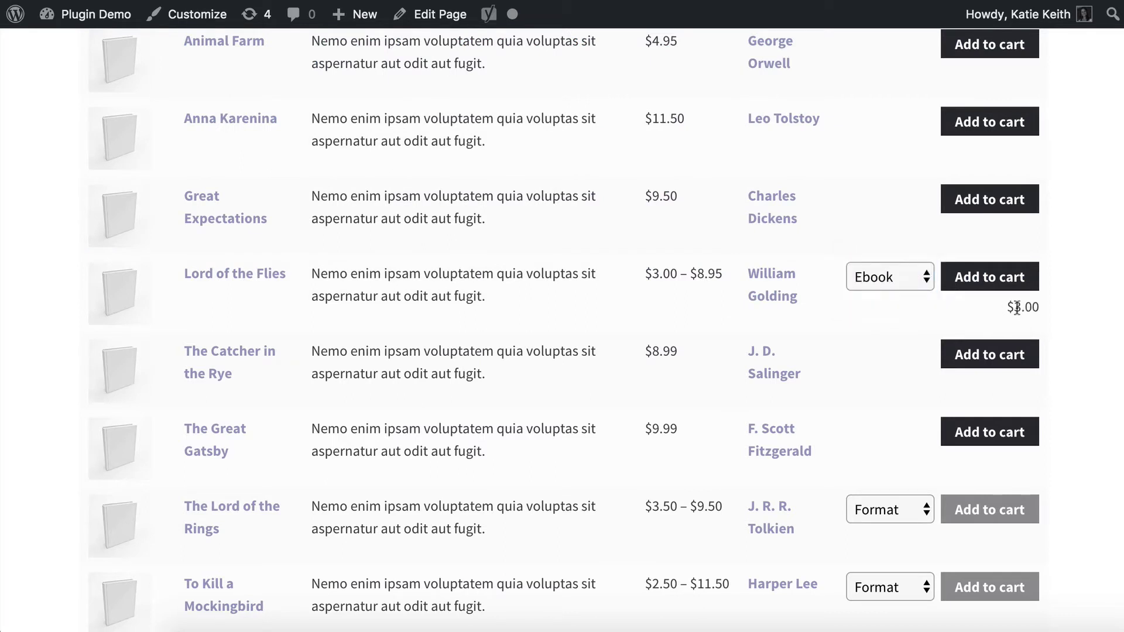
- Choose the Paperback format for The Lord of the Rings and view the format choices for To Kill a Mockingbird
scroll(969, 351, "down", 3)
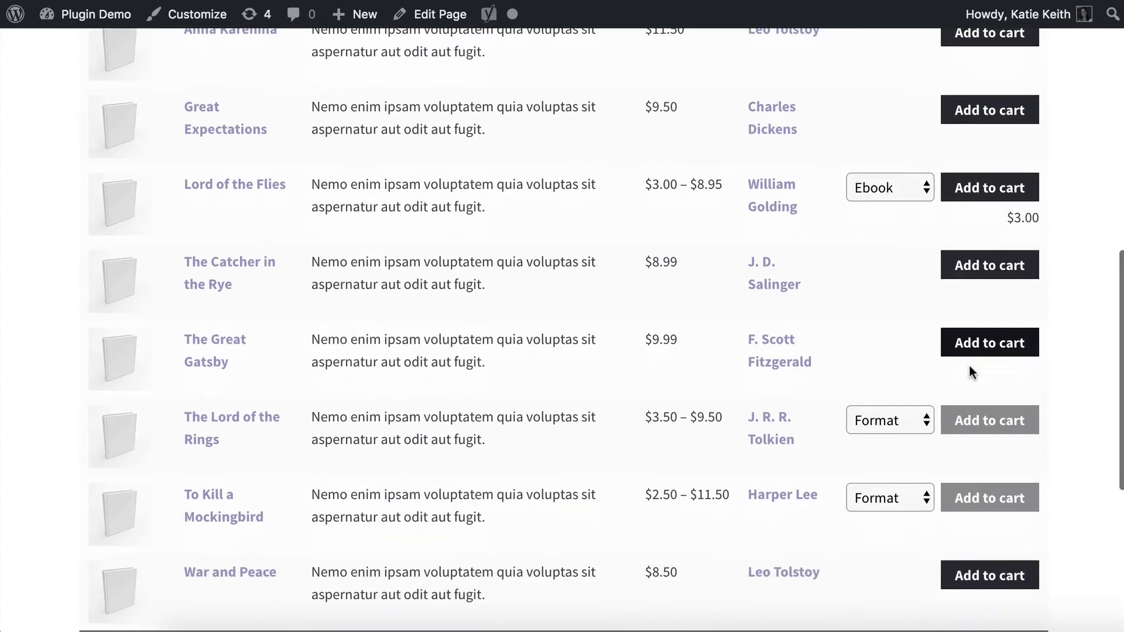
left_click(891, 396)
left_click(890, 415)
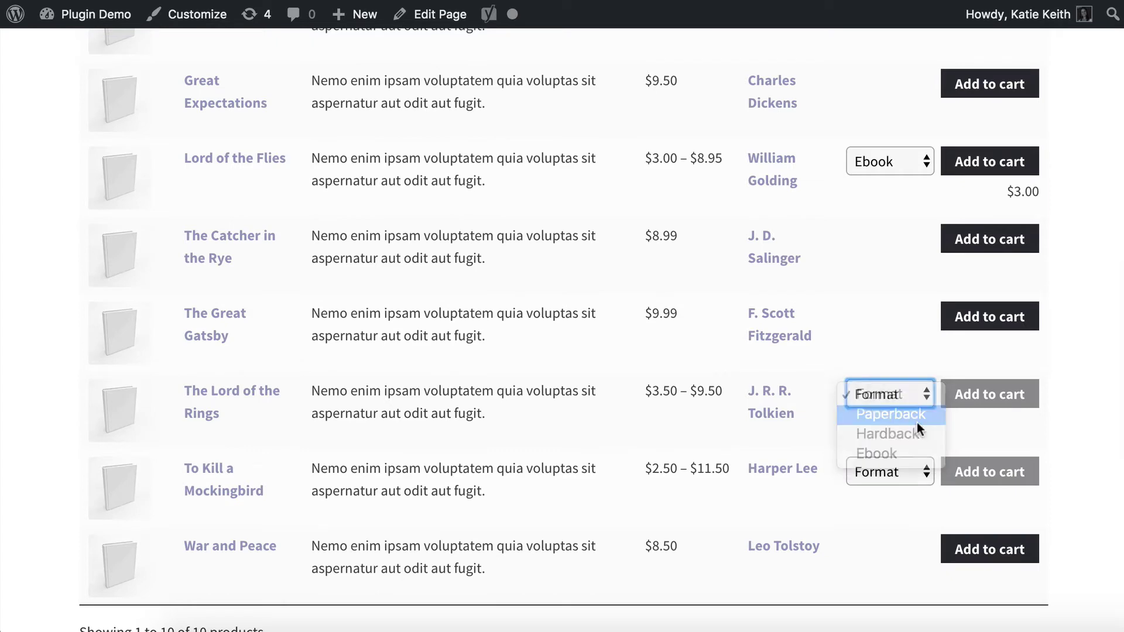
left_click(885, 483)
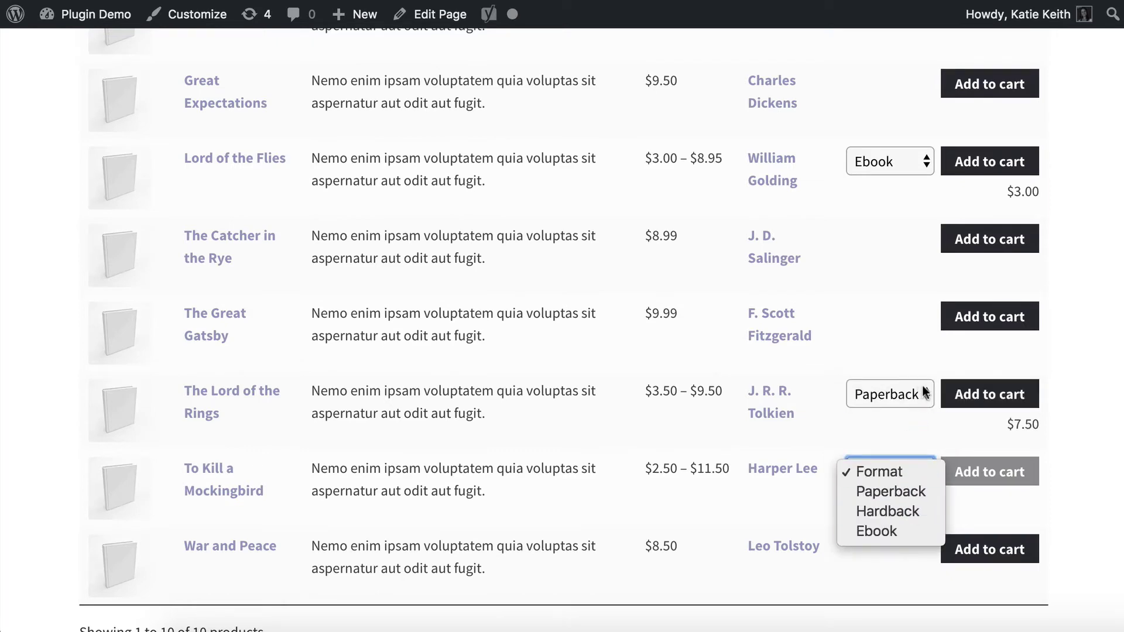
left_click(912, 308)
scroll(911, 308, "up", 3)
scroll(916, 315, "up", 4)
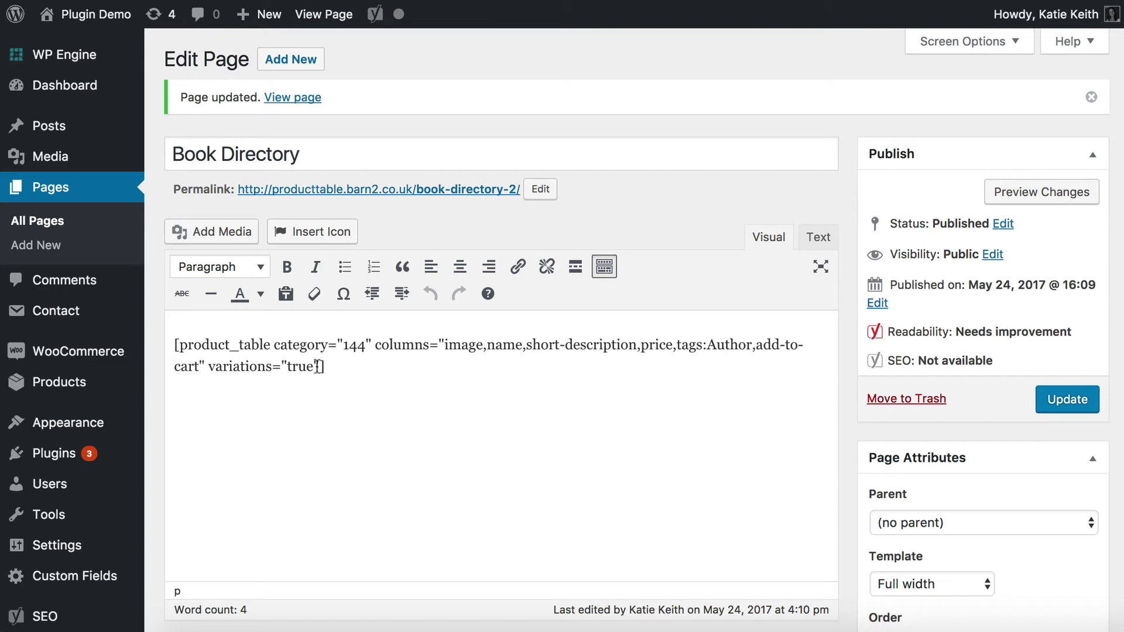
- Add filters="tags" after the variations option in the product table shortcode and update the page
left_click(317, 366)
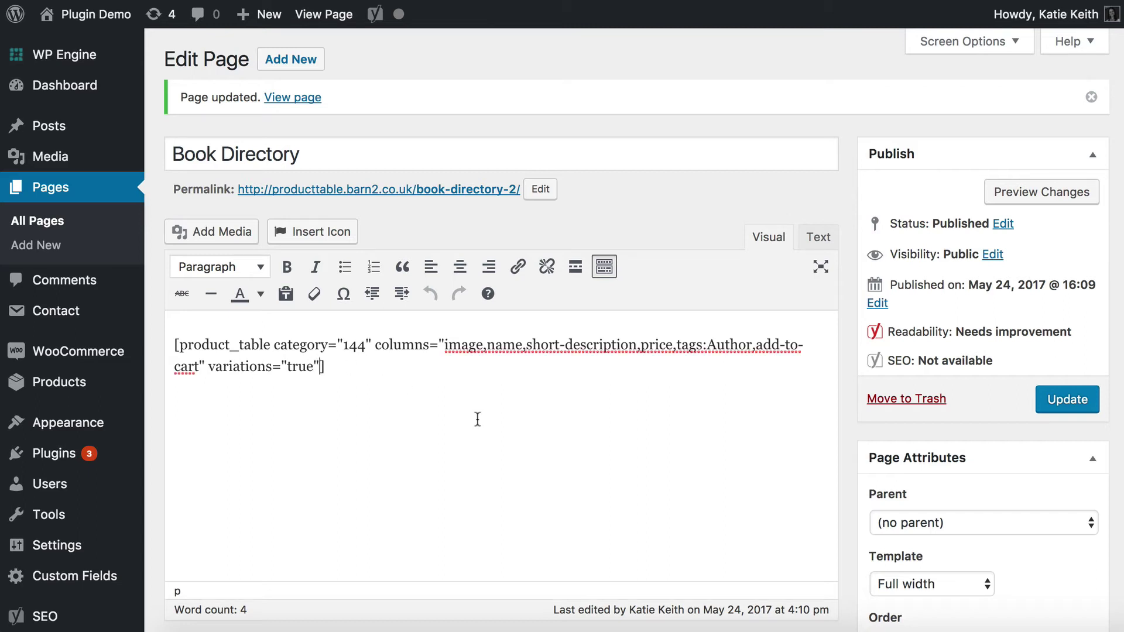
type("filters=\"")
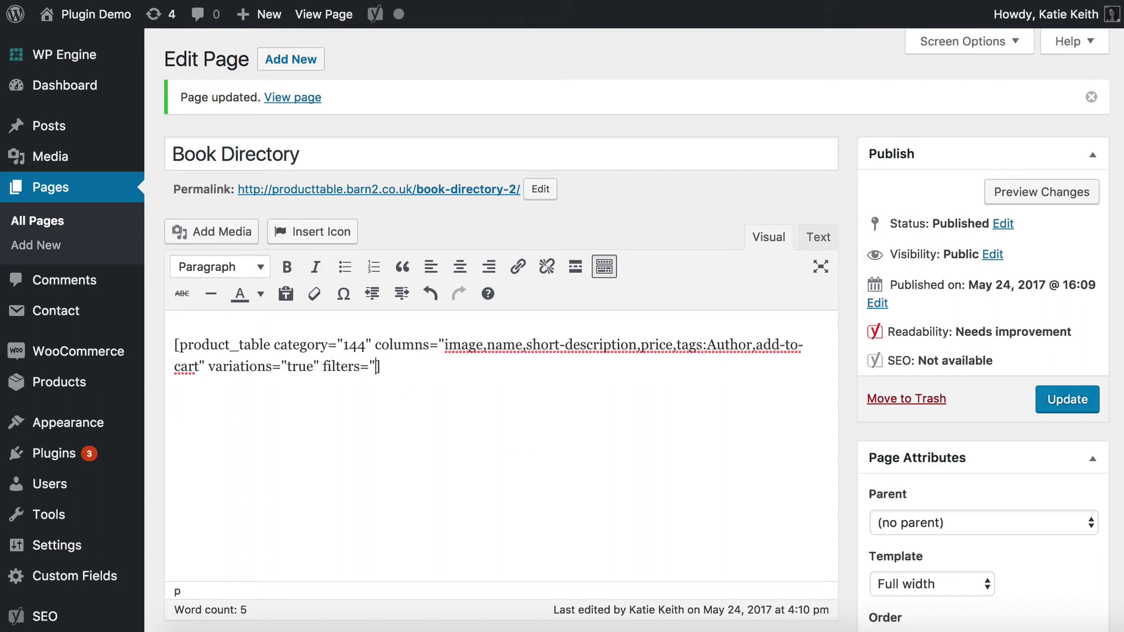
type("true\"")
key("BackSpace")
key("BackSpace")
key("BackSpace")
key("BackSpace")
type("tags")
left_click(1092, 401)
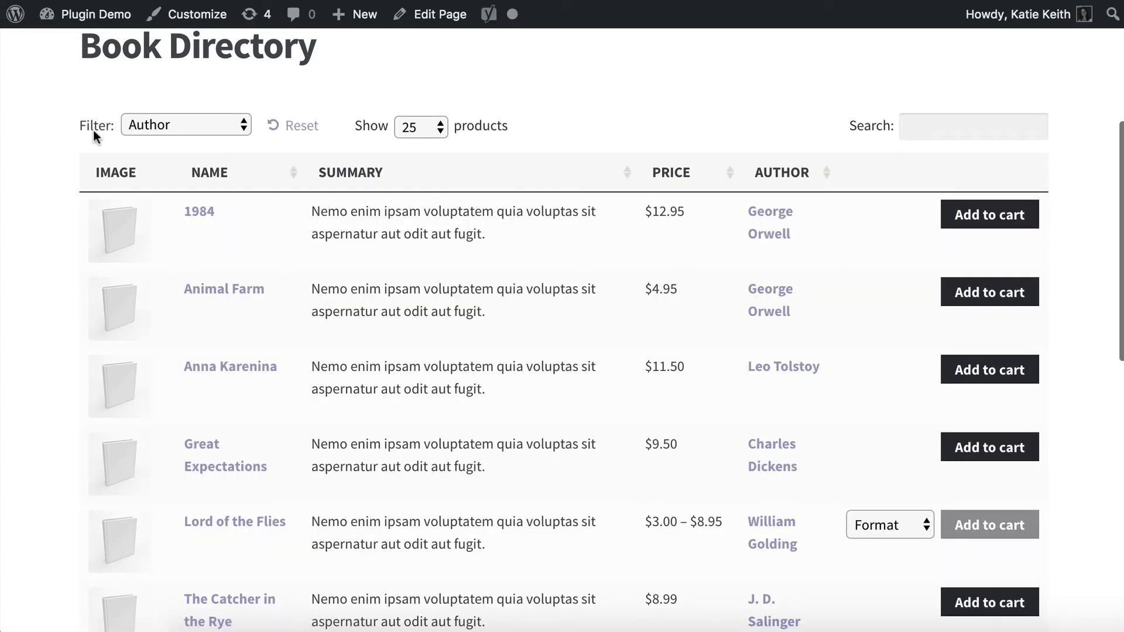
- Filter the live book table by Charles Dickens, Harper Lee and George Orwell in turn, and reset the filter
left_click(191, 124)
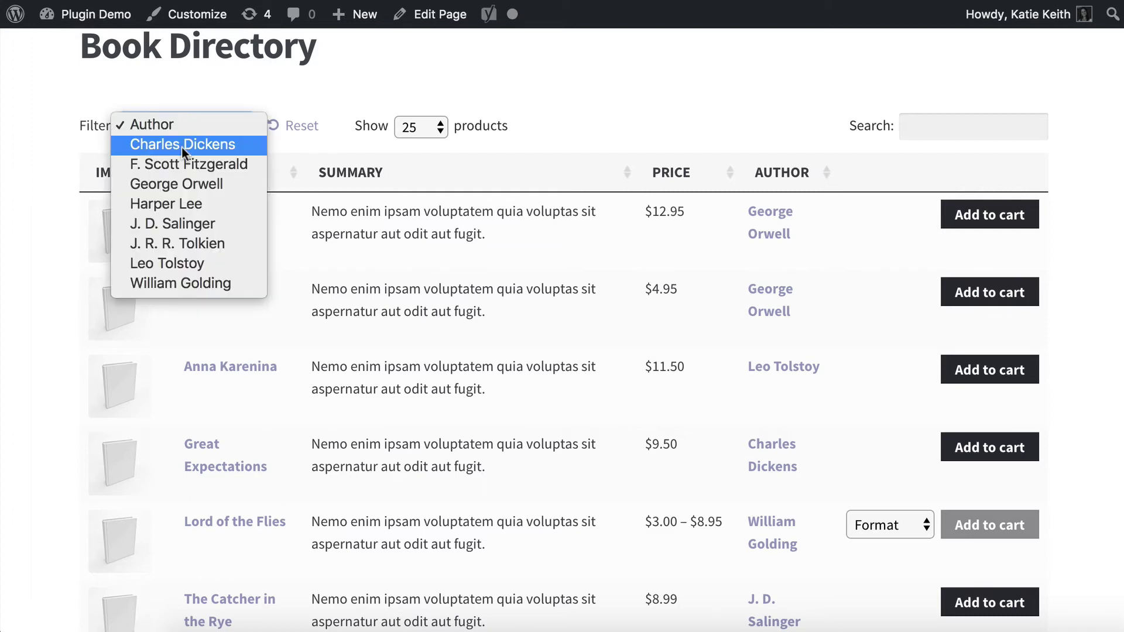
left_click(143, 124)
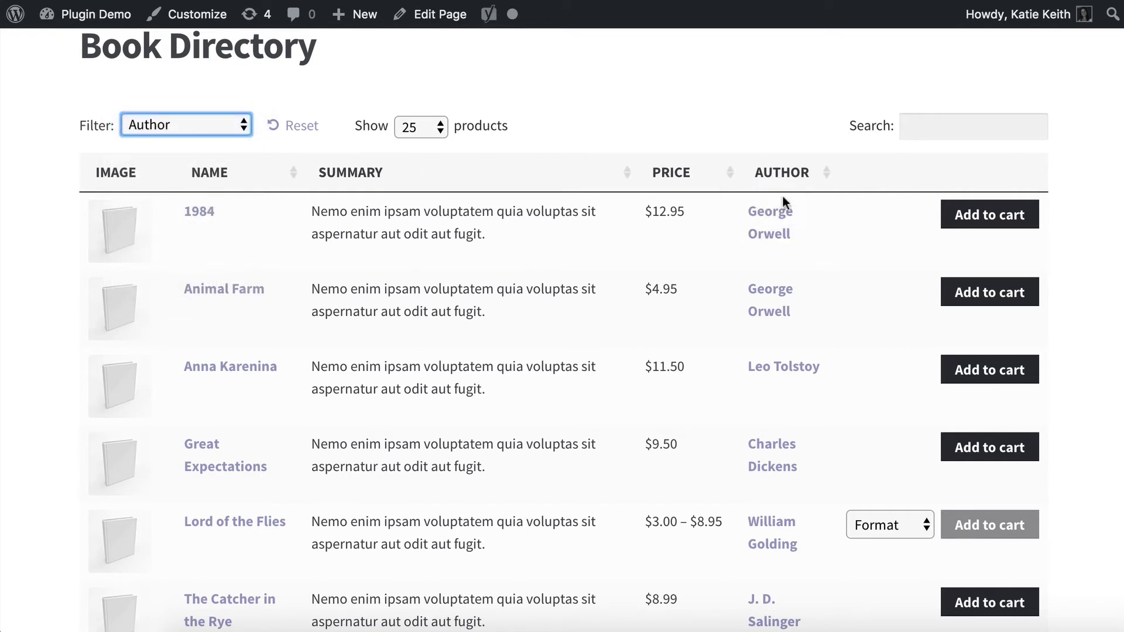
left_click(217, 130)
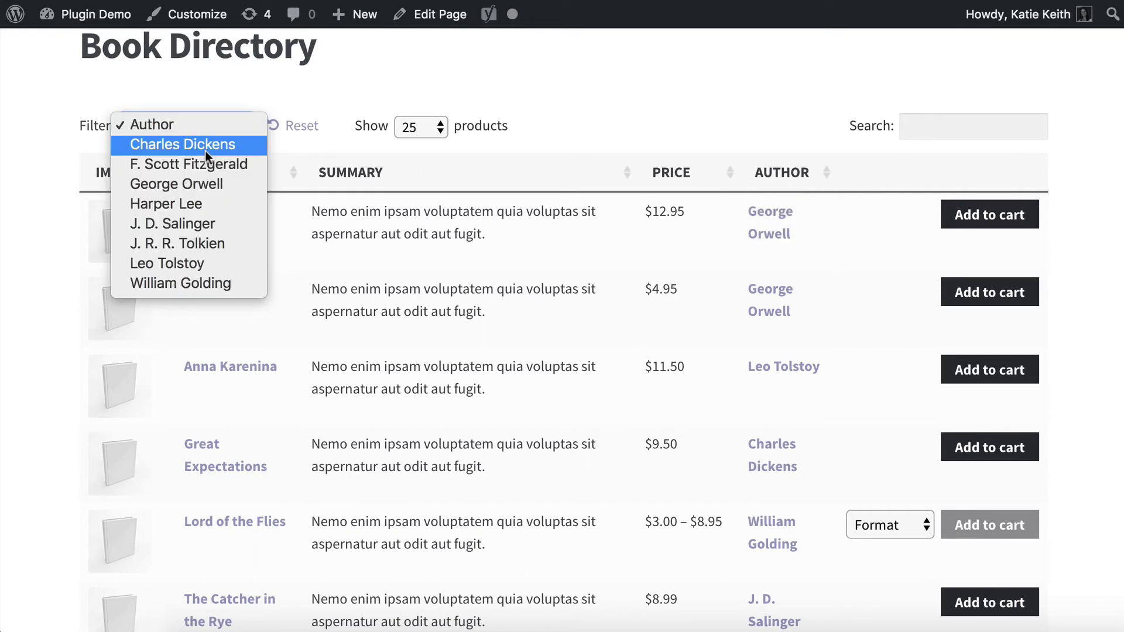
left_click(206, 146)
left_click(205, 130)
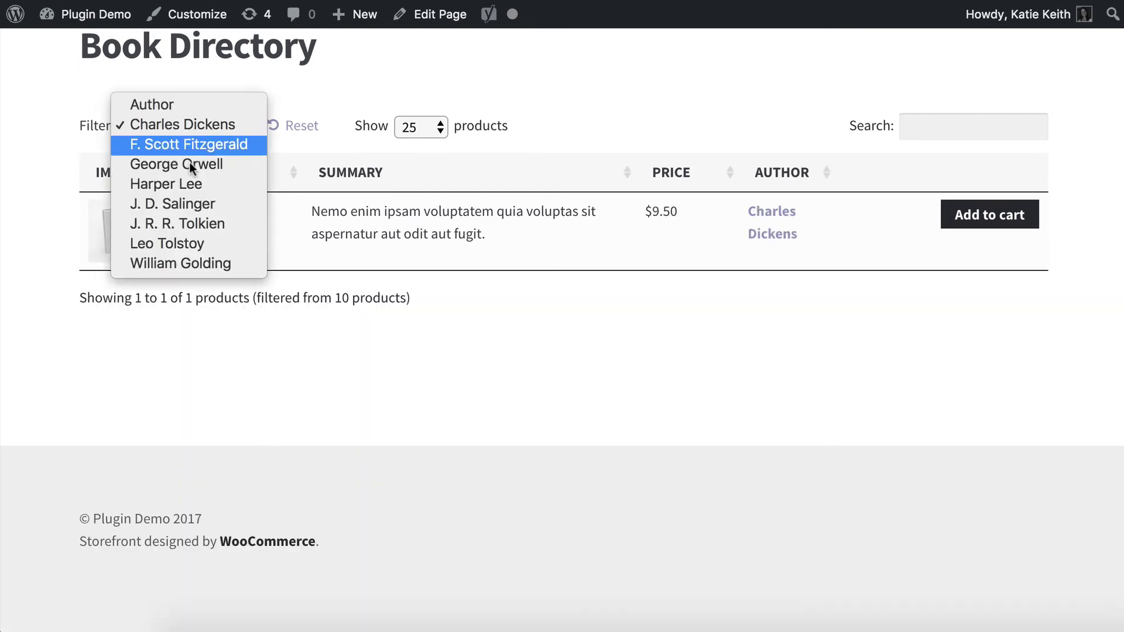
left_click(183, 186)
left_click(185, 130)
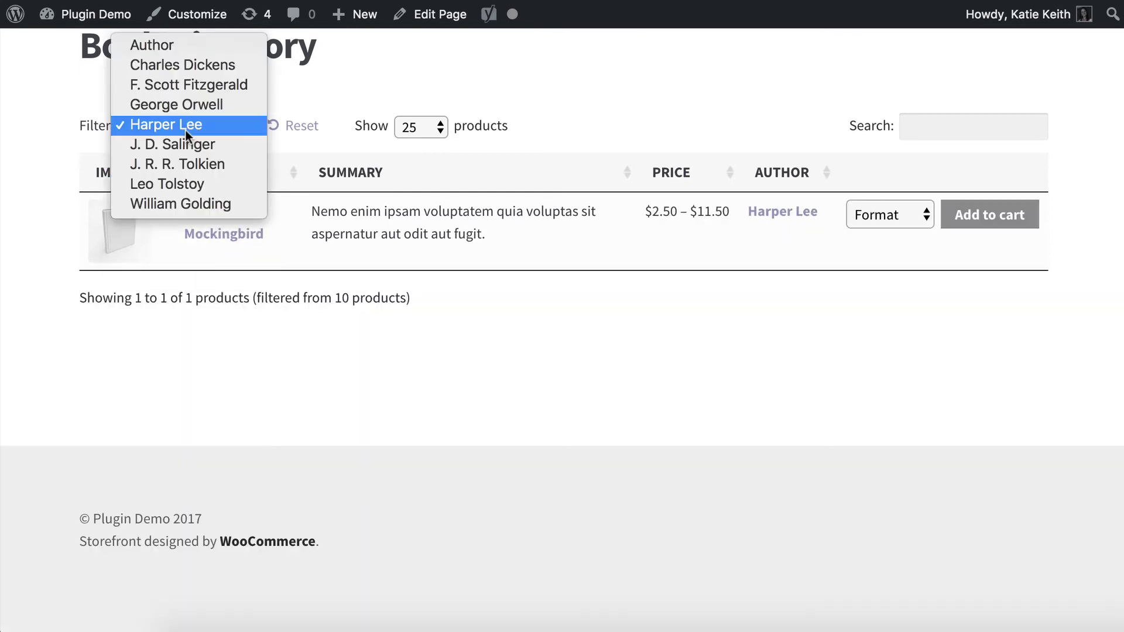
left_click(188, 107)
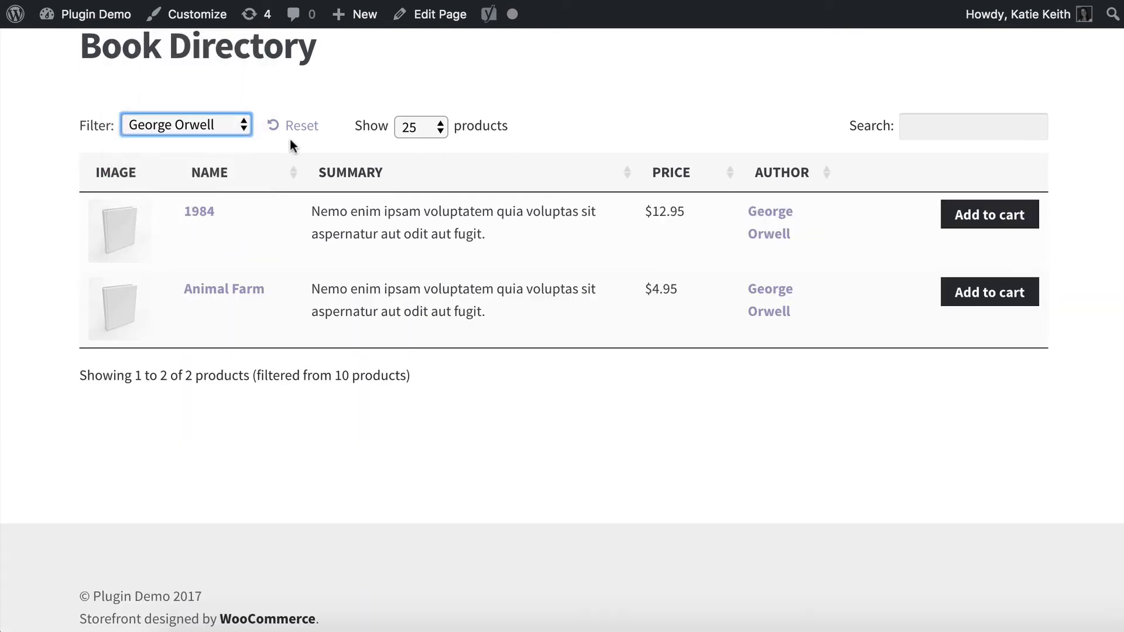
left_click(300, 127)
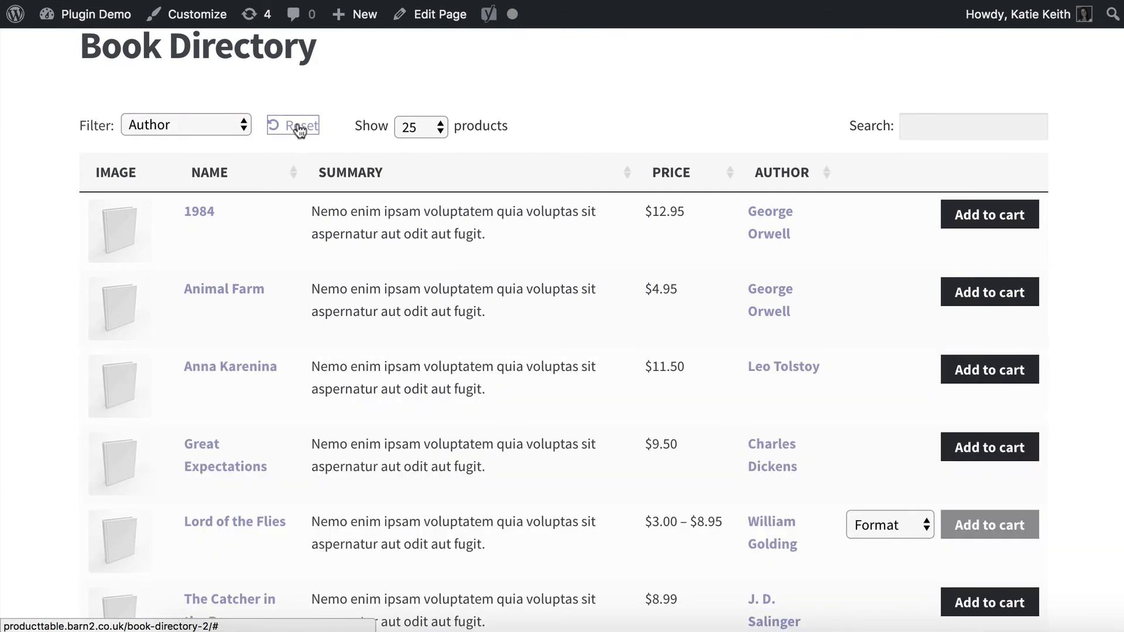
scroll(300, 128, "up", 1)
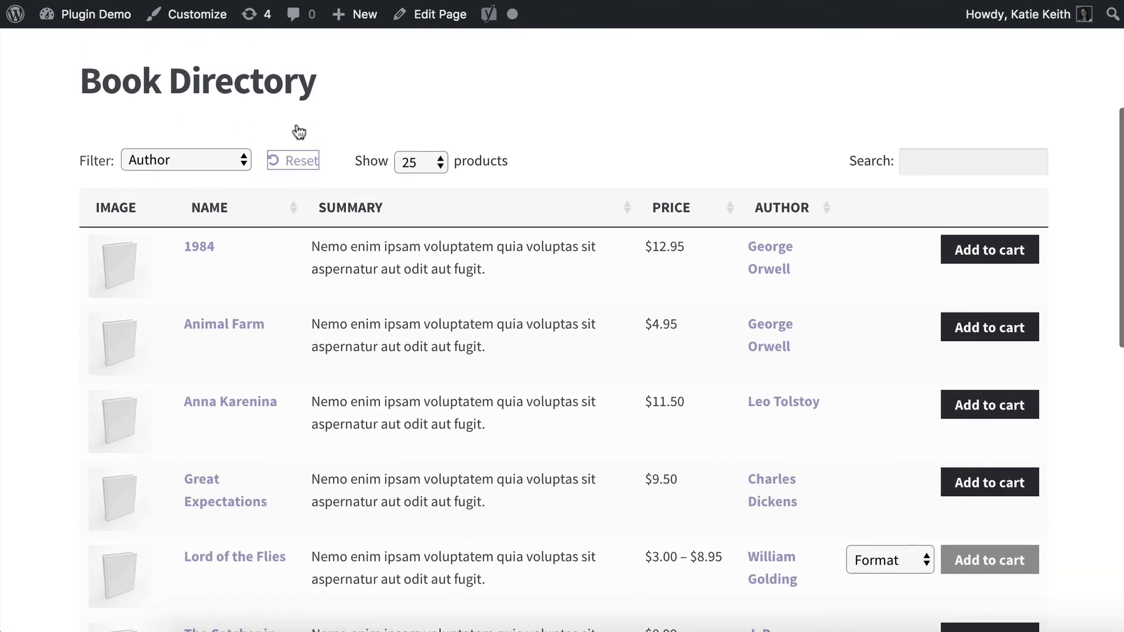